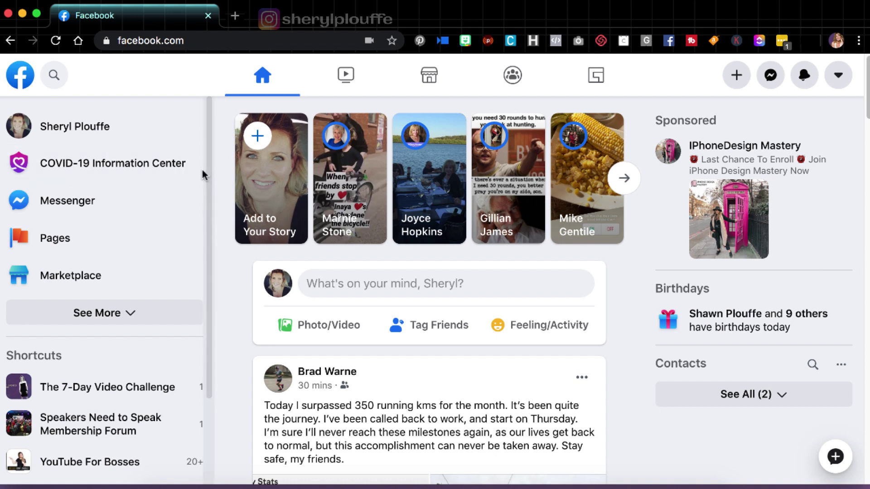
Step: Open the Video Creator page from the Pages list and scroll to its Create Post and Live options
left_click(56, 244)
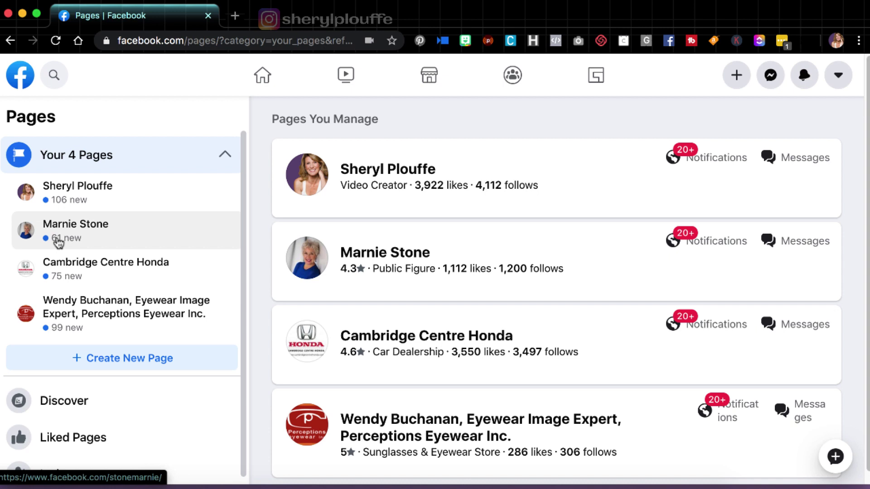
left_click(402, 169)
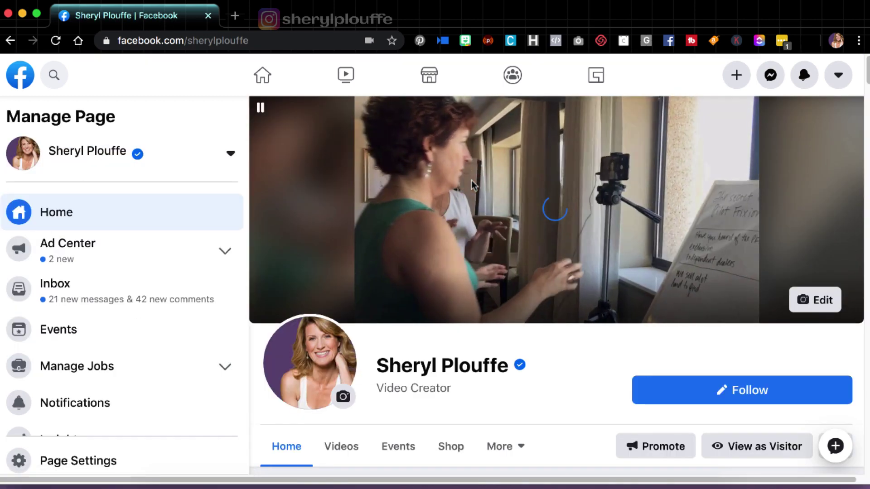
scroll(471, 180, "down", 10)
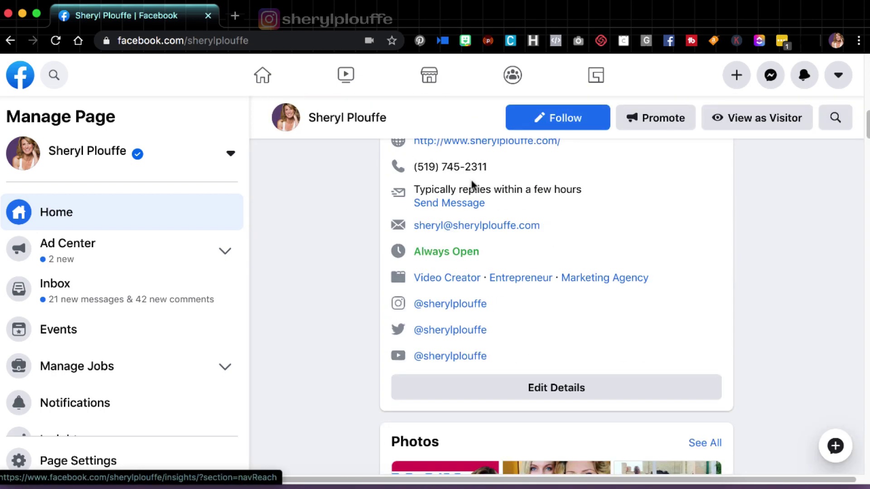
scroll(472, 180, "down", 15)
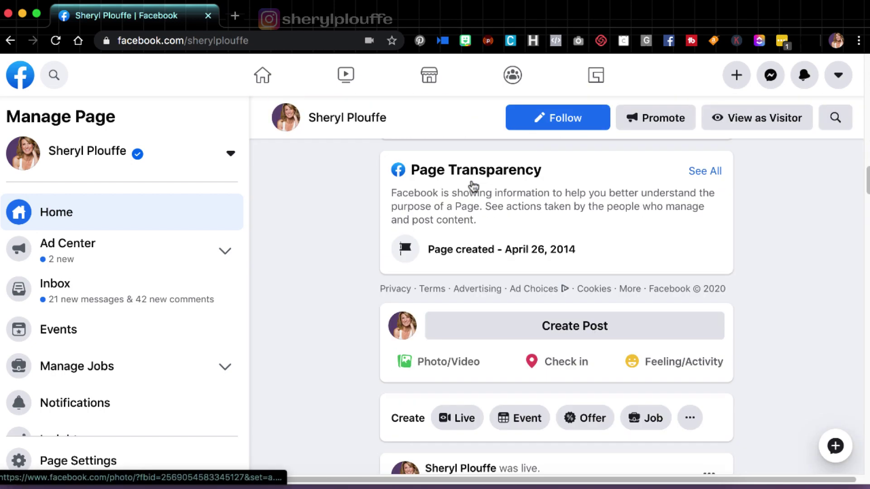
scroll(471, 184, "up", 1)
scroll(472, 184, "down", 3)
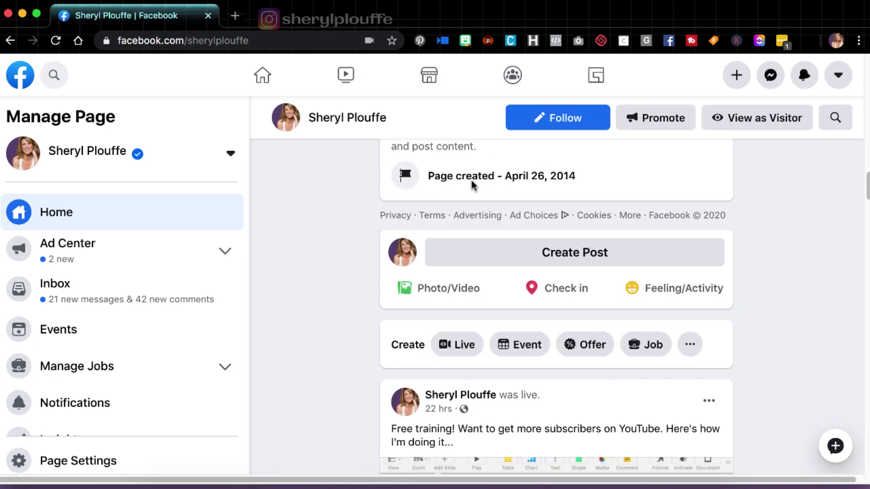
Step: Start a live video from the page's Live button and scroll down to Stream Setup
left_click(465, 348)
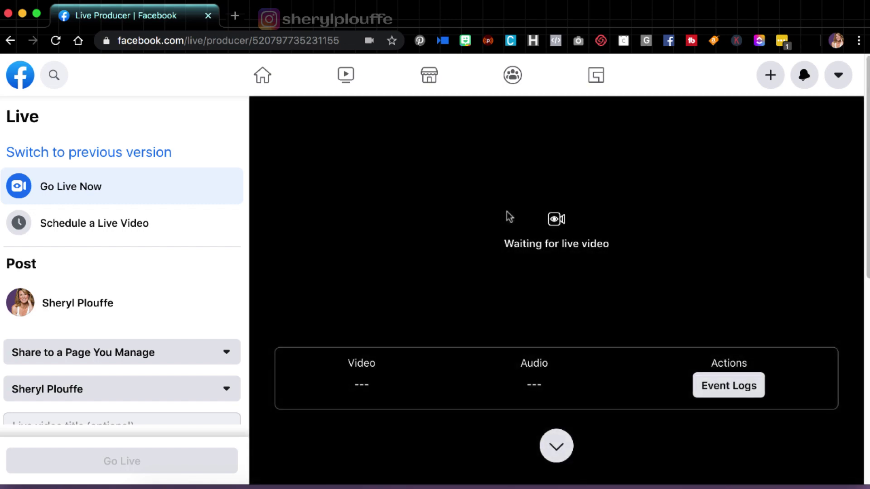
scroll(506, 211, "down", 5)
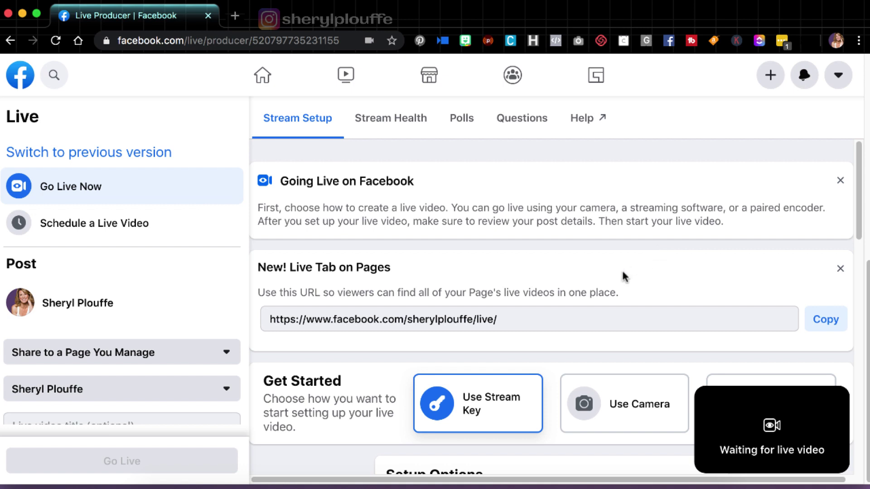
Step: Replace the browser address with facebook.com/live/producer and load it
left_click(213, 40)
left_click(286, 40)
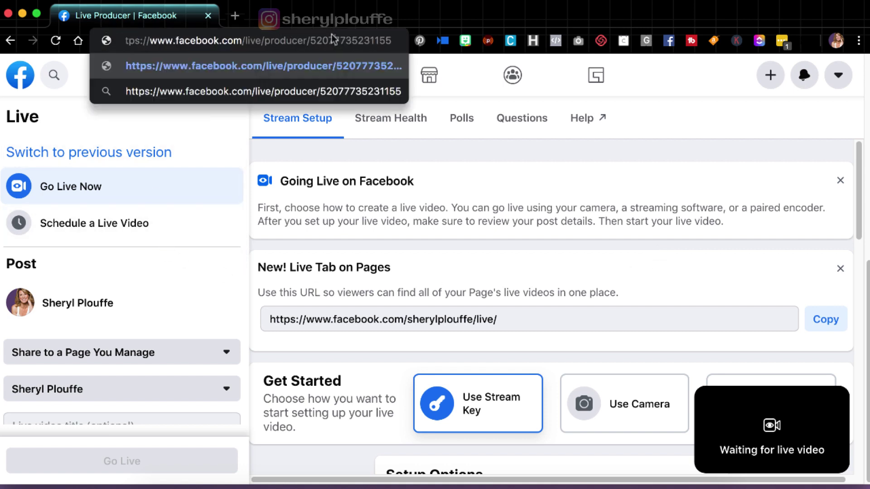
key("BackSpace")
key("BackSpace")
key("BackSpace")
key("BackSpace")
key("BackSpace")
key("BackSpace")
key("BackSpace")
key("BackSpace")
key("BackSpace")
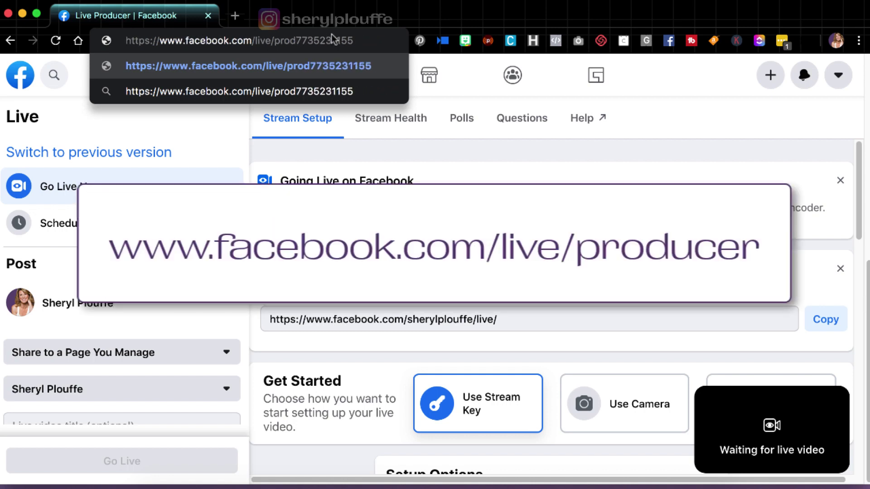
left_click_drag(354, 41, 135, 34)
key("BackSpace")
key("BackSpace")
key("BackSpace")
type("facebook")
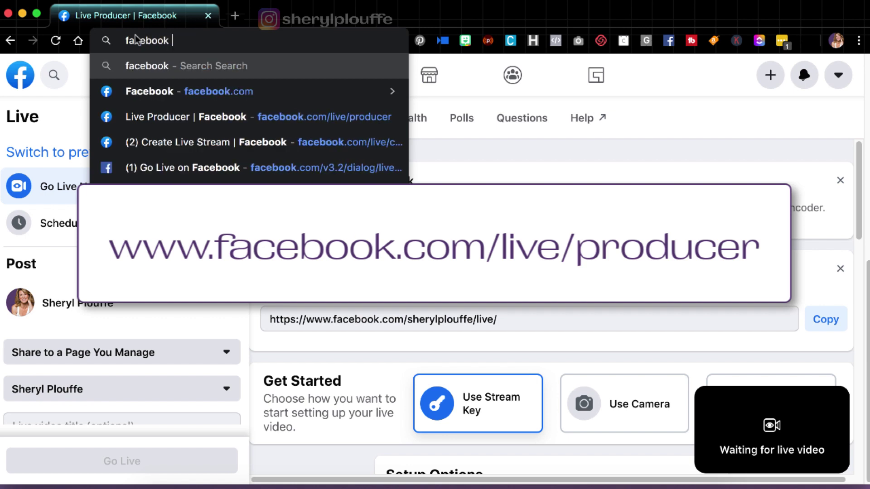
key("BackSpace")
type(".com")
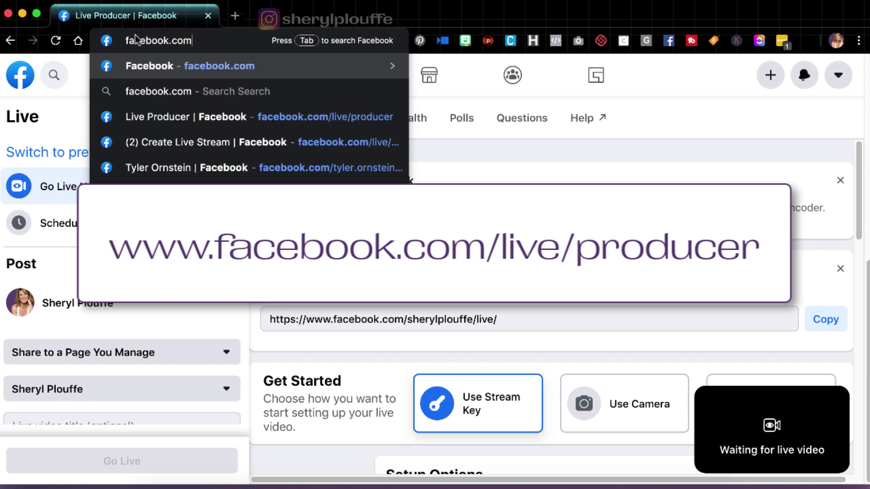
type("/live/p")
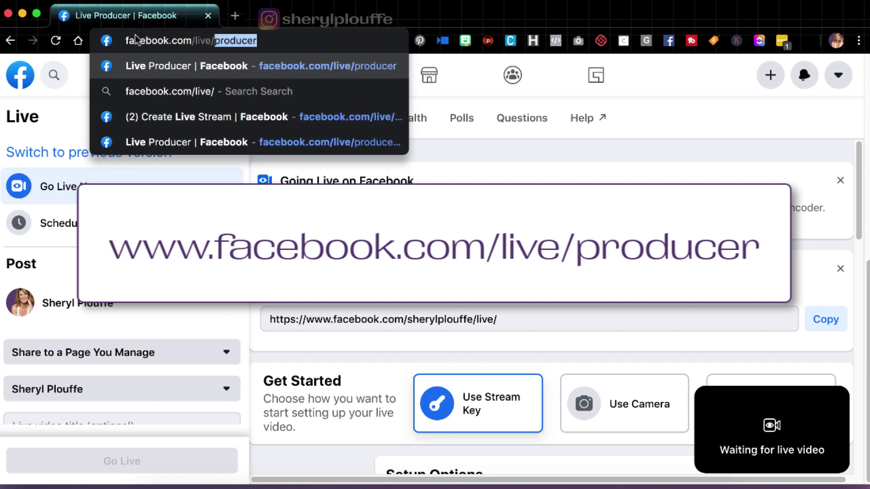
type("roducer")
key("Return")
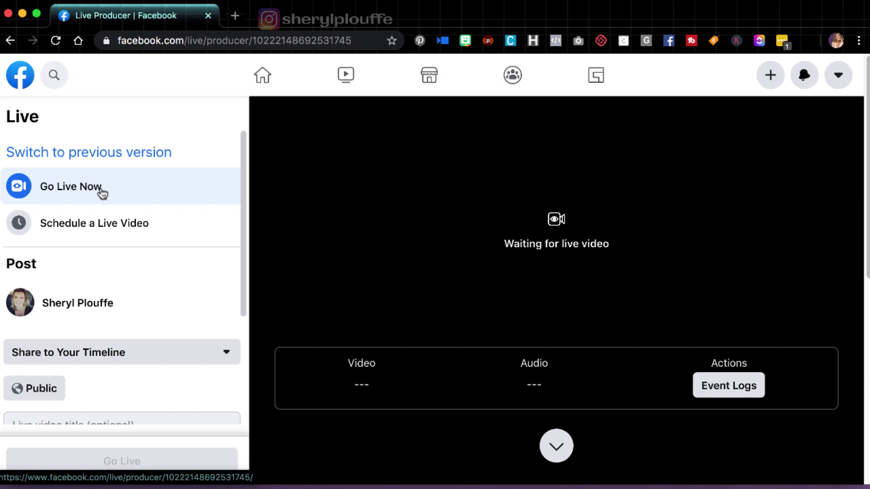
Step: Change the post destination from Share to Your Timeline to Share to a Page You Manage
scroll(102, 189, "down", 3)
left_click(94, 289)
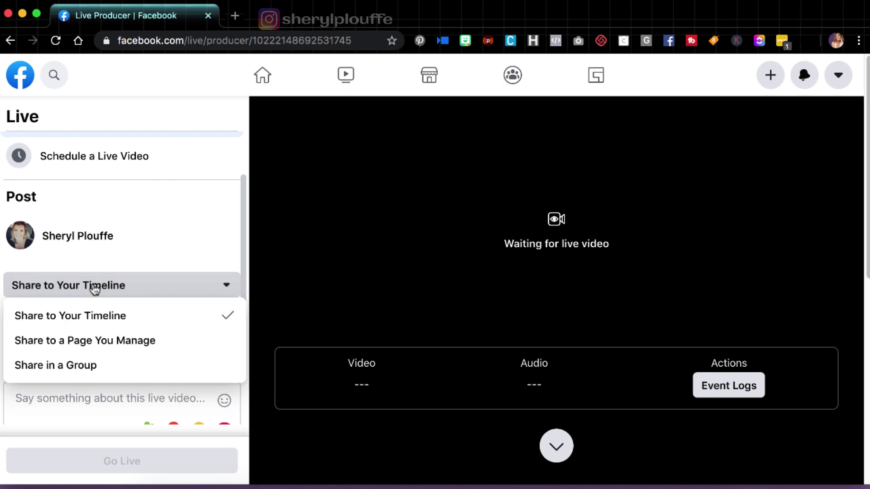
left_click(107, 314)
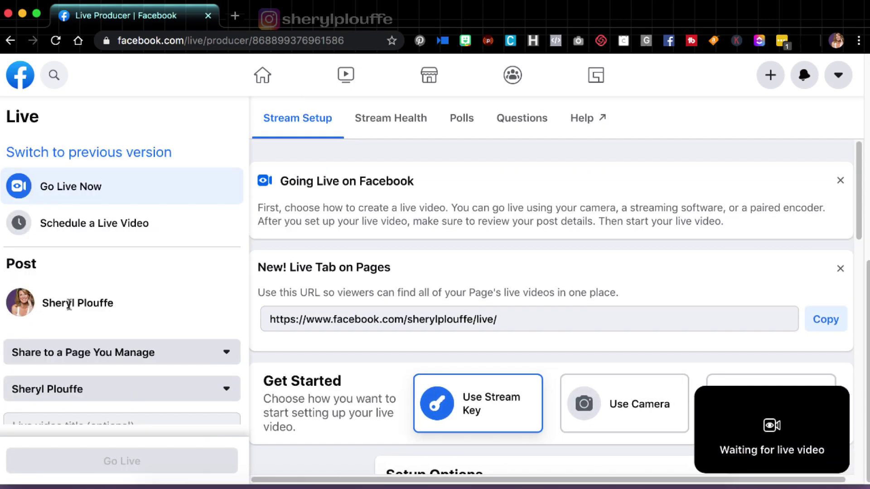
scroll(21, 309, "down", 2)
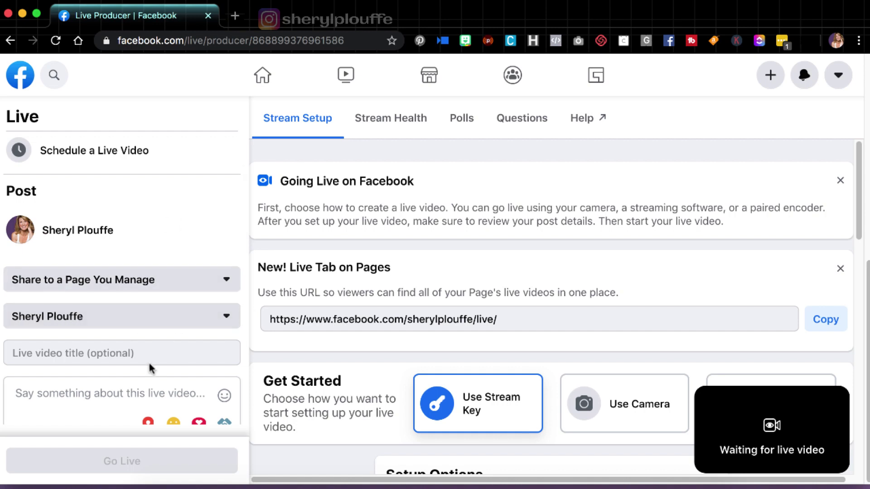
Step: Type 'Add Title Here' as the live video title and 'Add a description' as its description
left_click(159, 346)
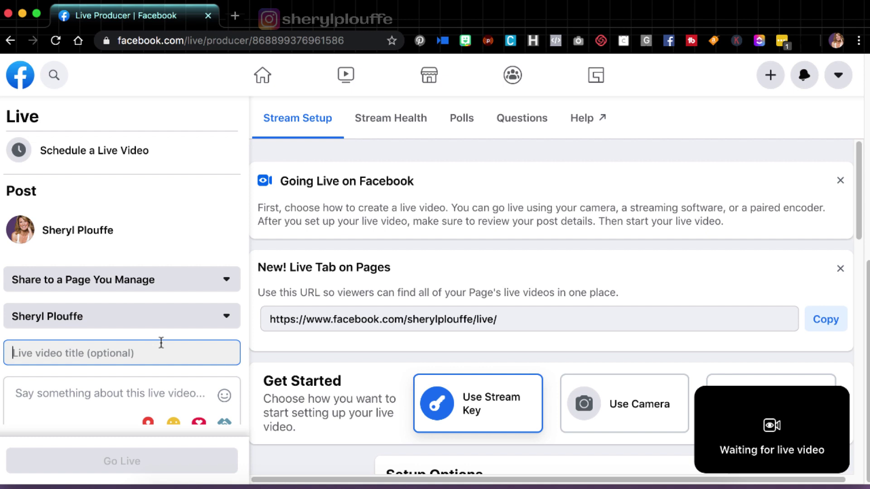
type("Add ")
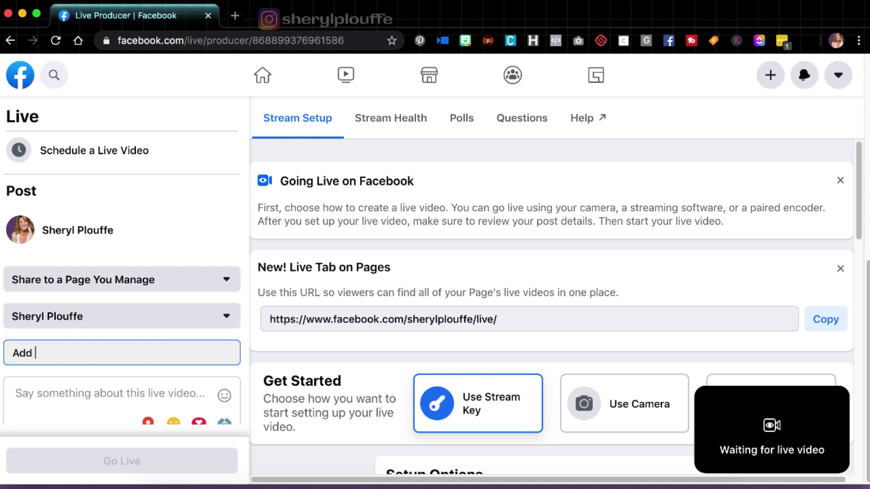
type("Title Here")
left_click(89, 399)
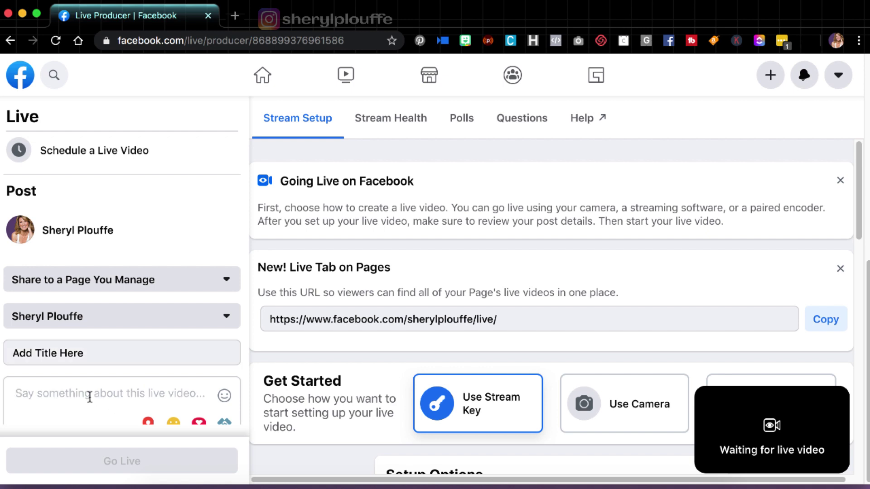
scroll(90, 398, "down", 2)
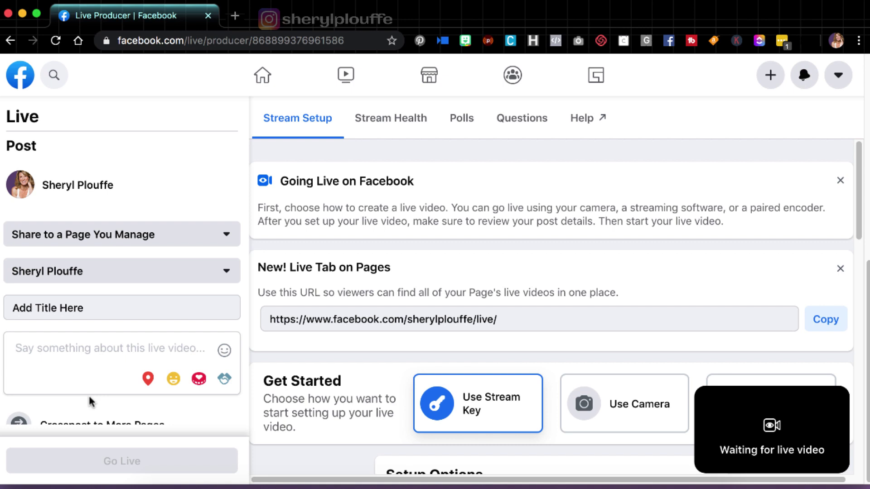
type("Add")
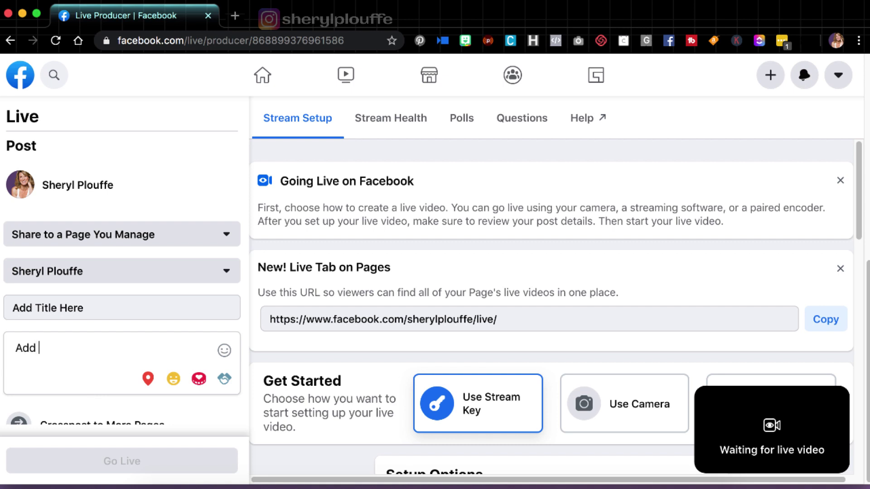
type(" a description")
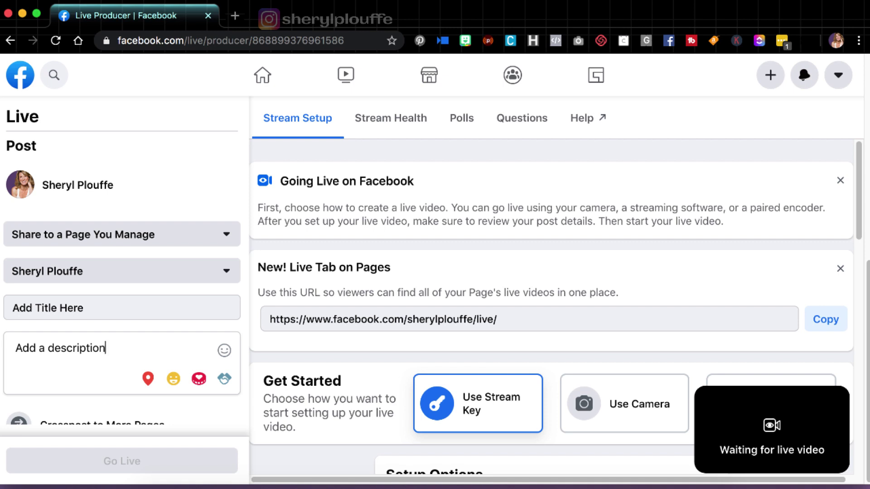
Step: Tick Cash In On Camera, The 7-Day Video Challenge and the third Page group, then close the list
scroll(93, 353, "down", 2)
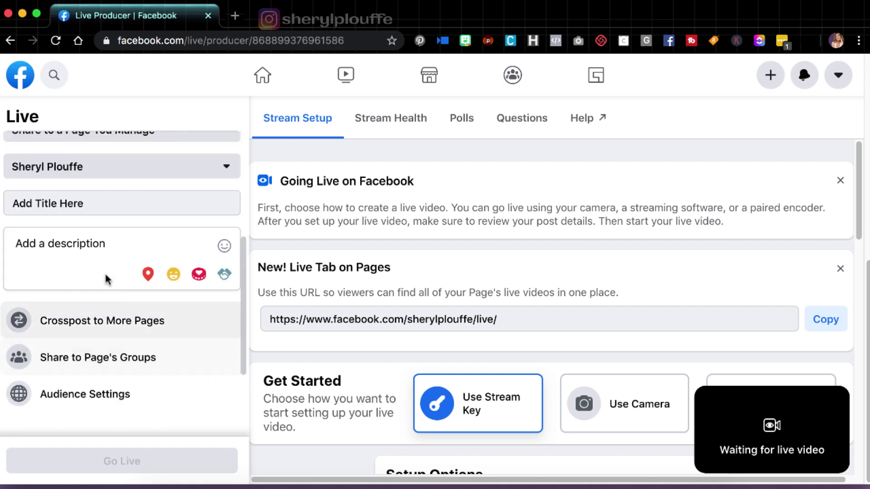
scroll(102, 271, "down", 1)
scroll(90, 301, "down", 1)
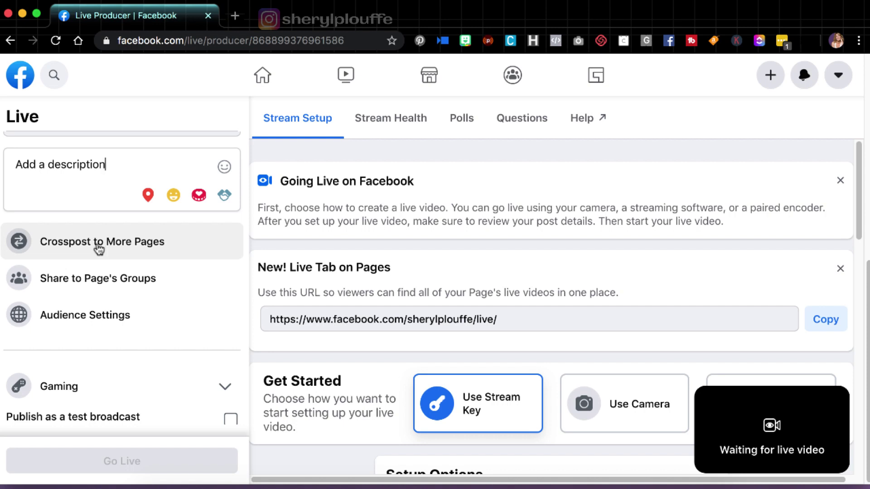
left_click(88, 279)
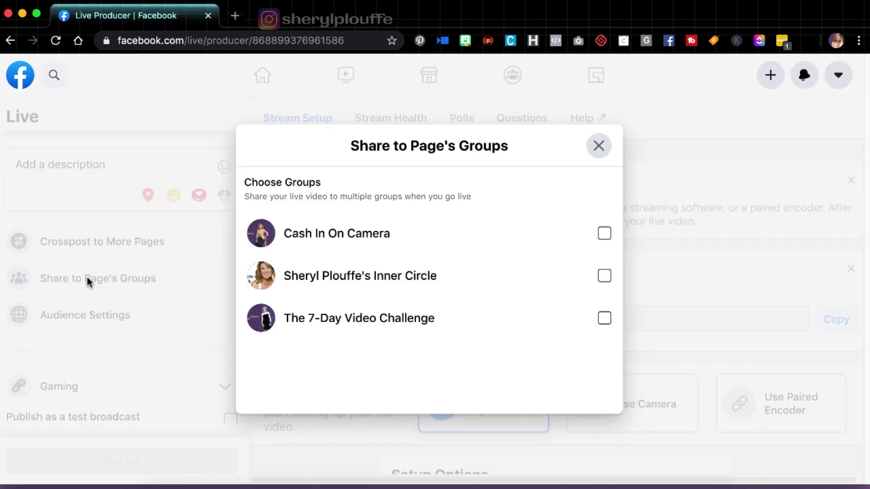
left_click(603, 234)
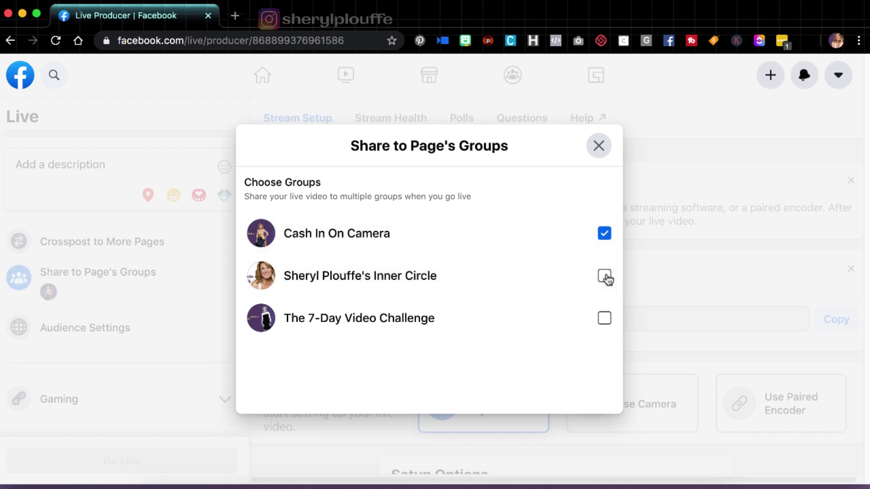
left_click(605, 278)
left_click(604, 319)
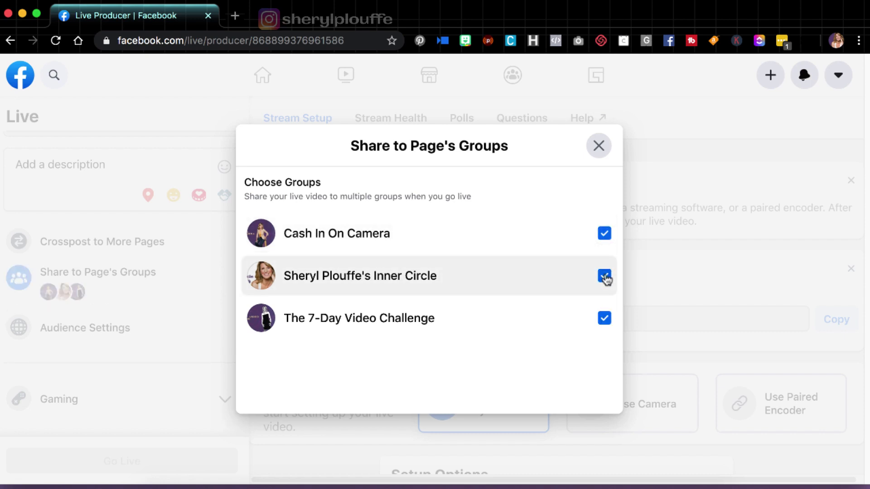
left_click(600, 147)
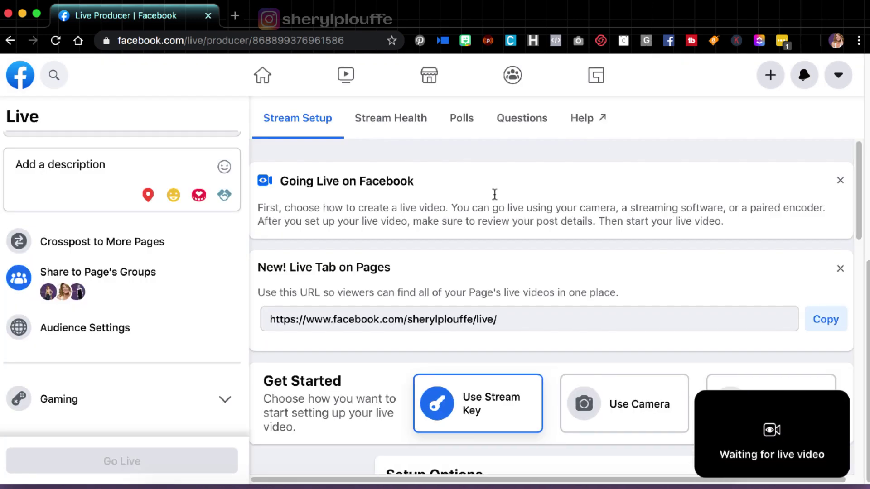
left_click(114, 328)
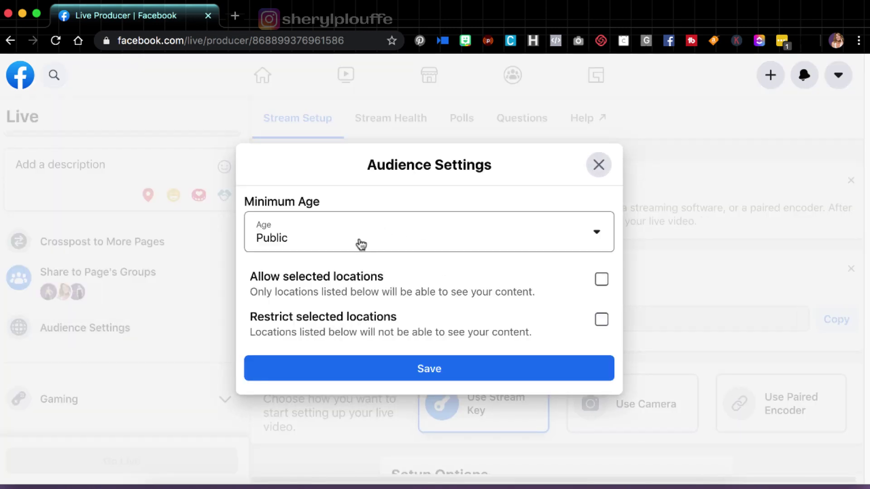
left_click(362, 244)
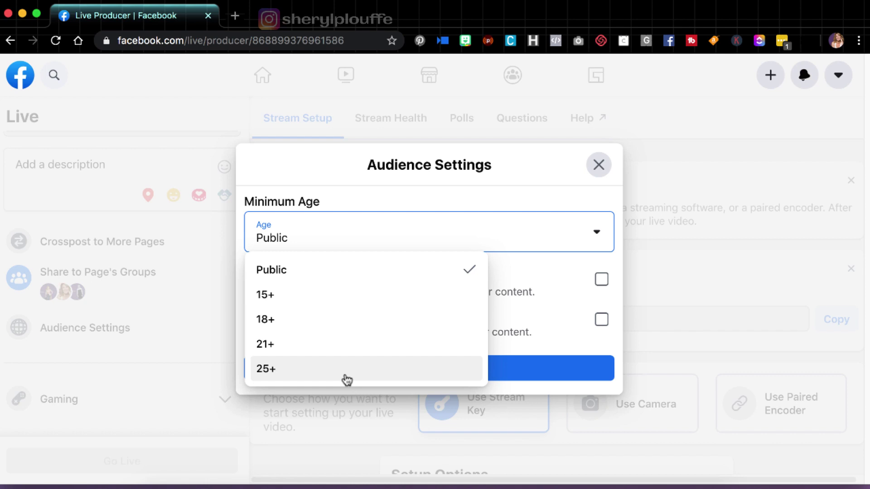
left_click(347, 377)
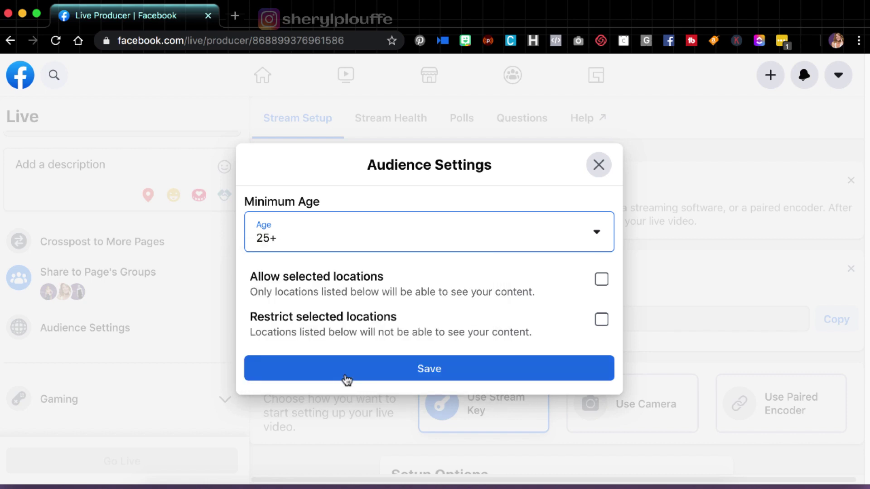
left_click(601, 279)
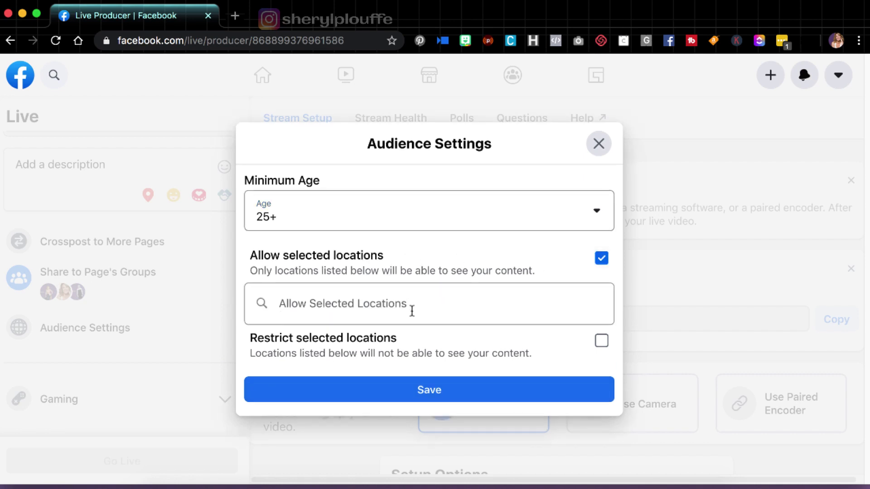
left_click(601, 341)
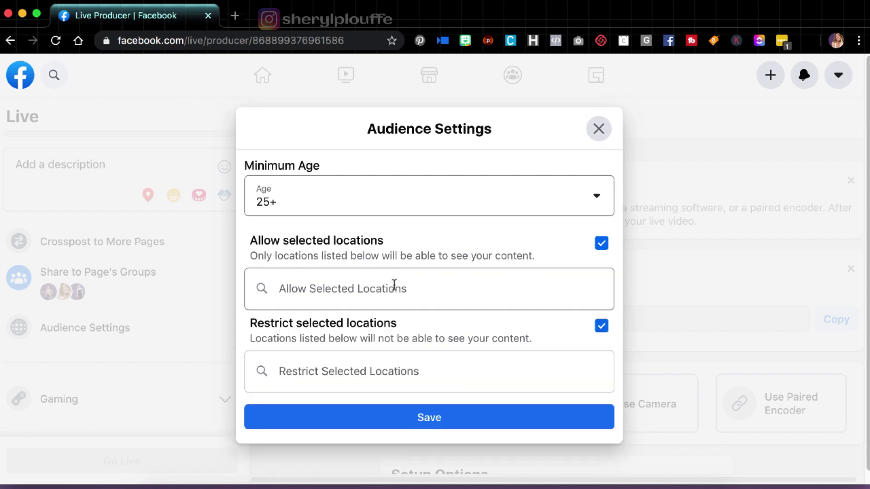
left_click(384, 292)
type("Canada")
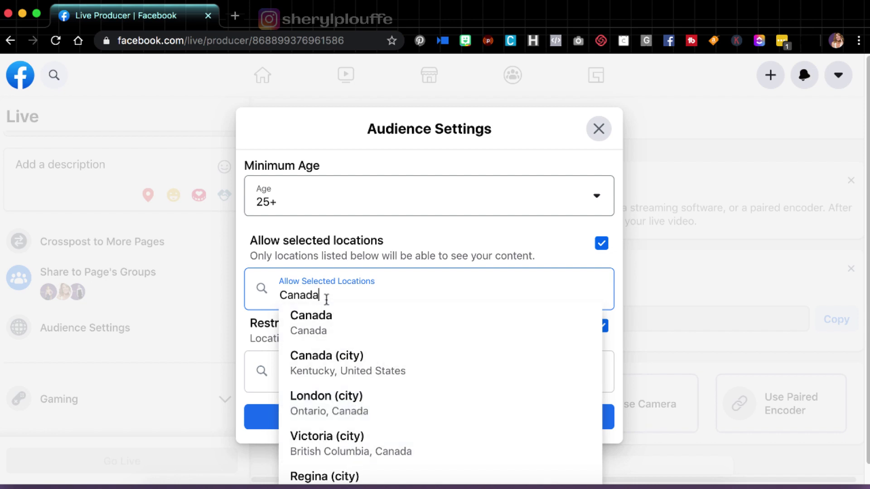
left_click_drag(327, 297, 246, 287)
key("BackSpace")
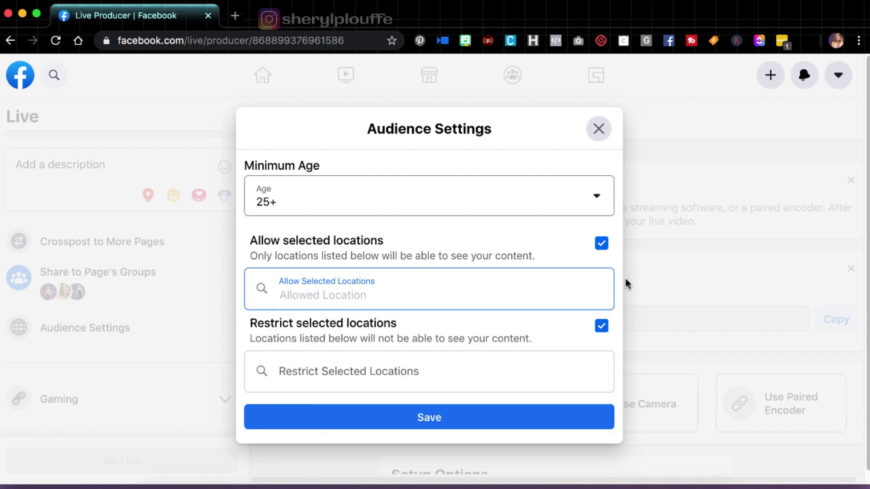
left_click(601, 244)
left_click(601, 298)
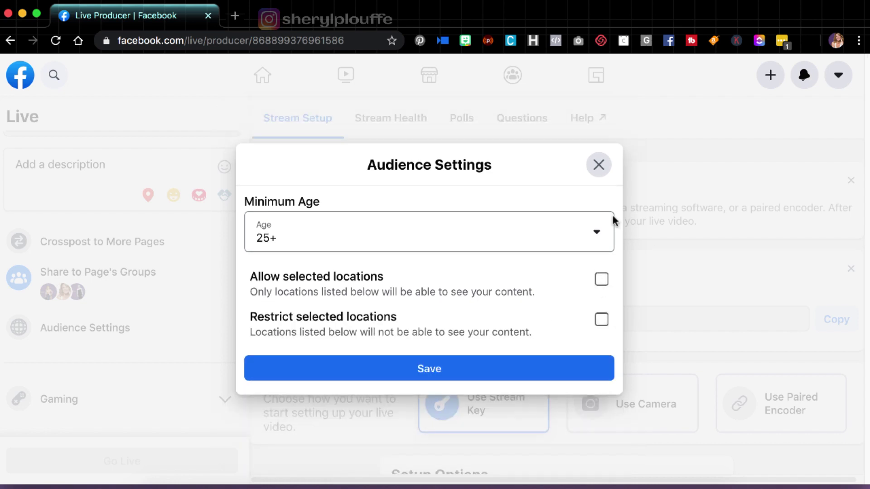
left_click(598, 166)
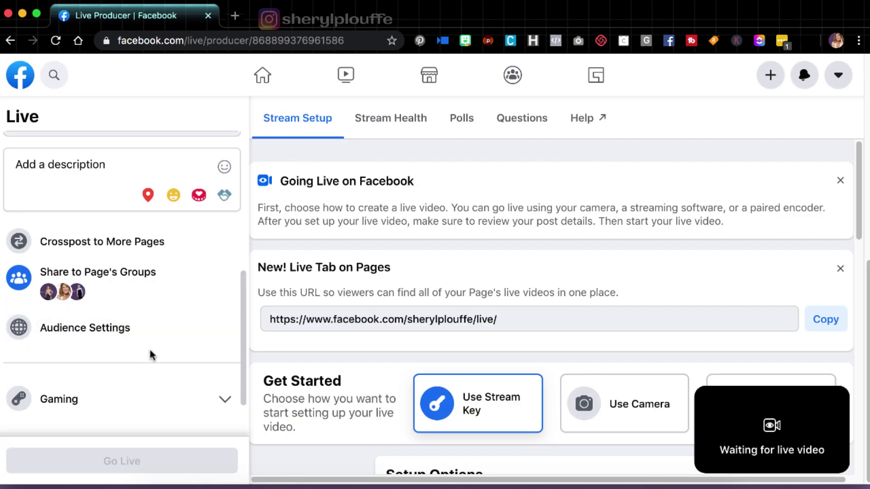
Step: Expand the Gaming section to show the Publish as a test broadcast checkbox
left_click(75, 405)
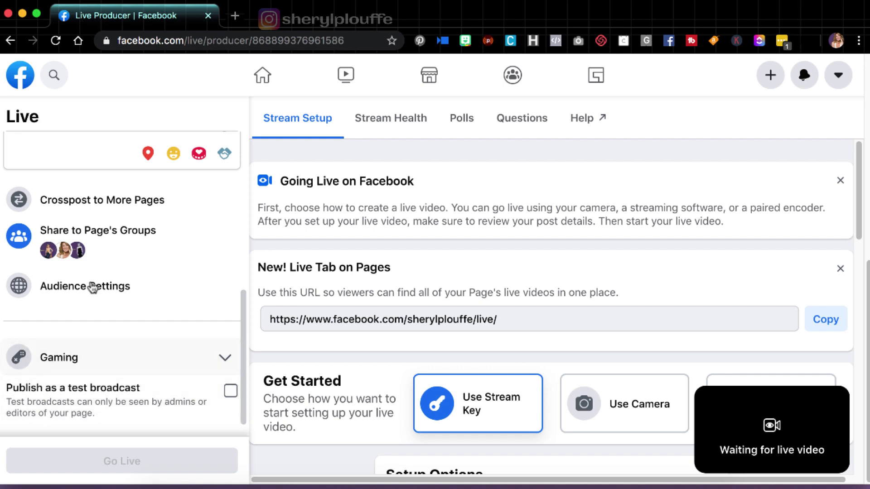
scroll(92, 286, "up", 10)
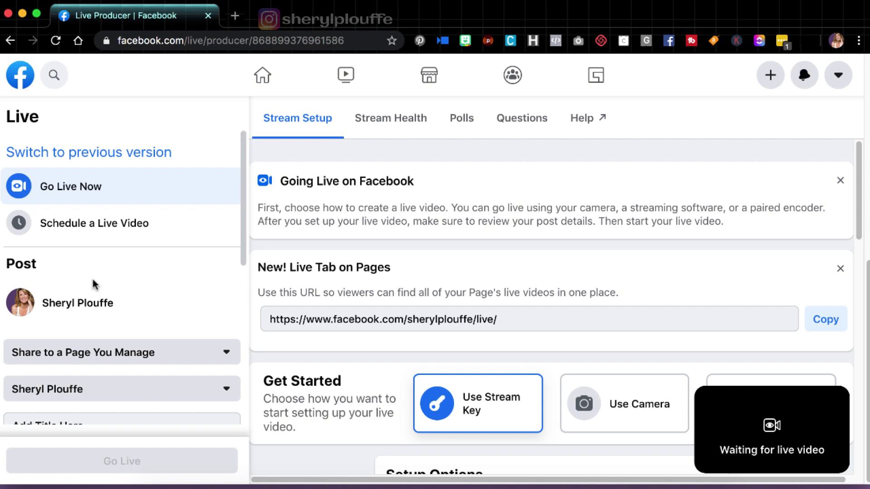
scroll(94, 284, "down", 4)
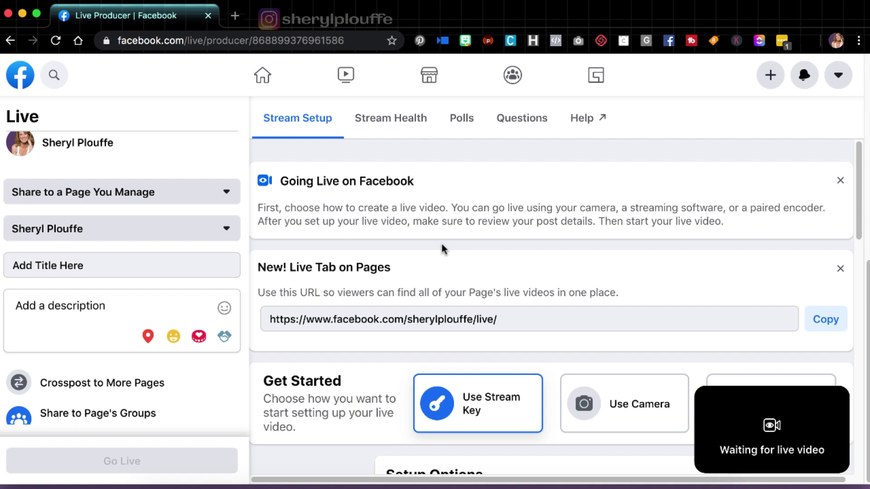
scroll(442, 241, "up", 5)
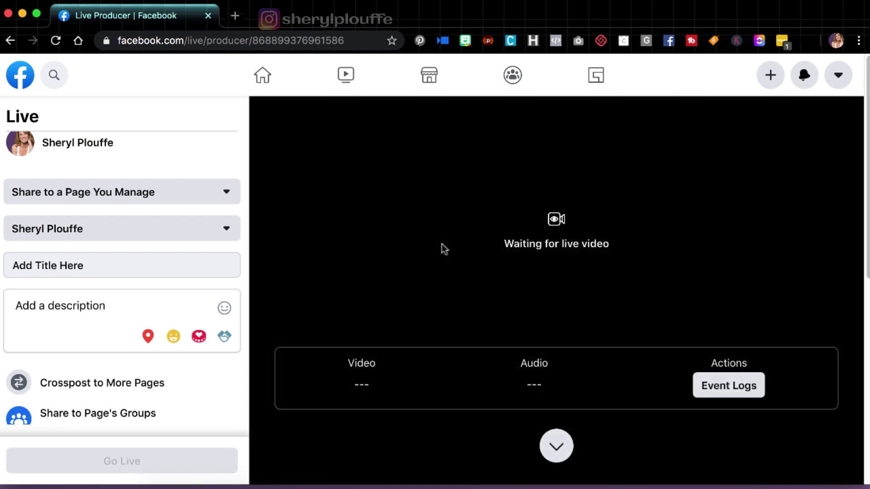
scroll(441, 244, "down", 2)
scroll(442, 244, "down", 2)
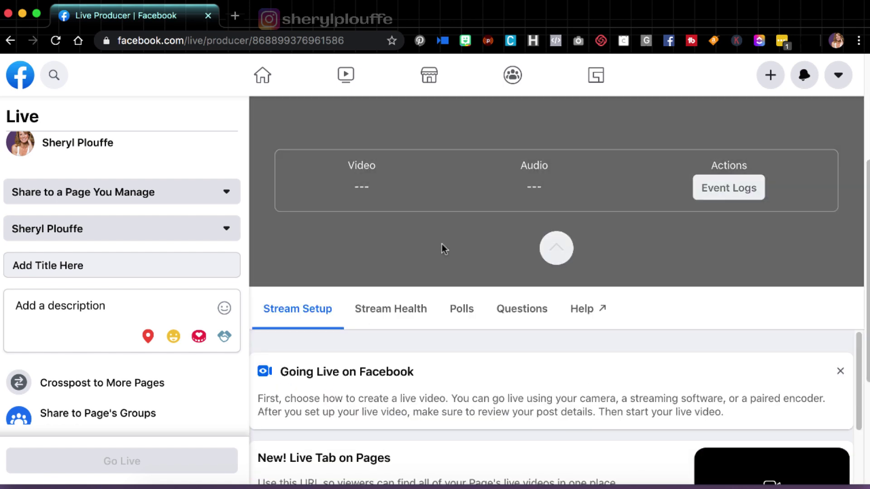
scroll(442, 244, "up", 4)
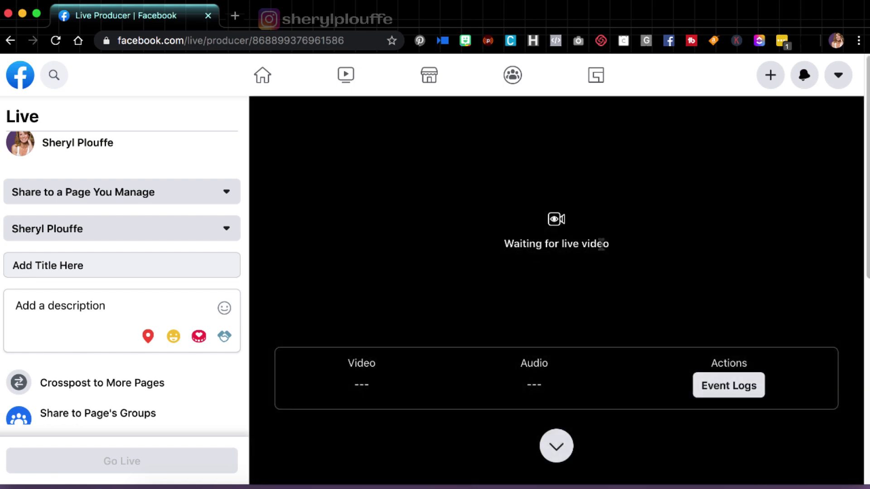
scroll(601, 245, "down", 5)
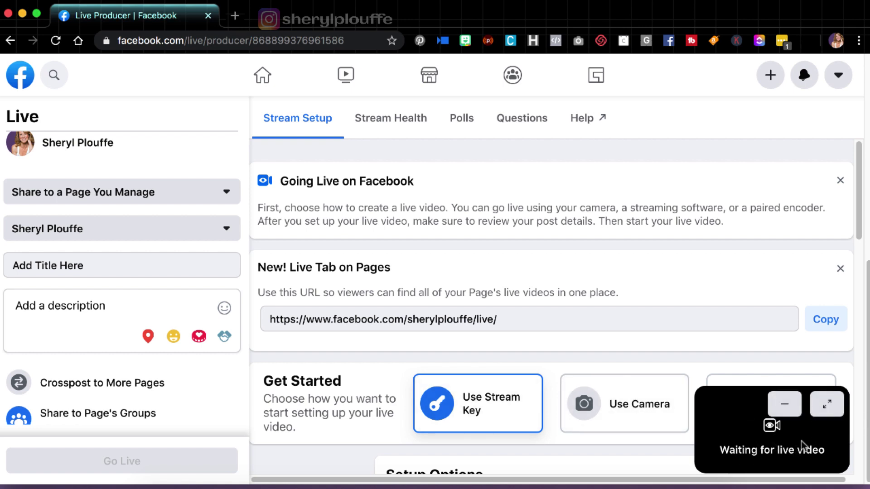
Step: Select Use Stream Key as the start method and review its persistent key and backup stream options
left_click(576, 390)
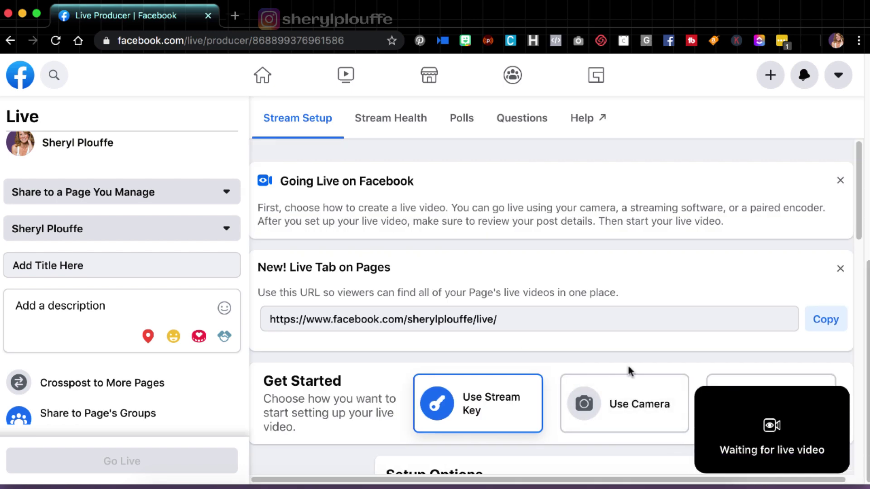
mouse_move(707, 431)
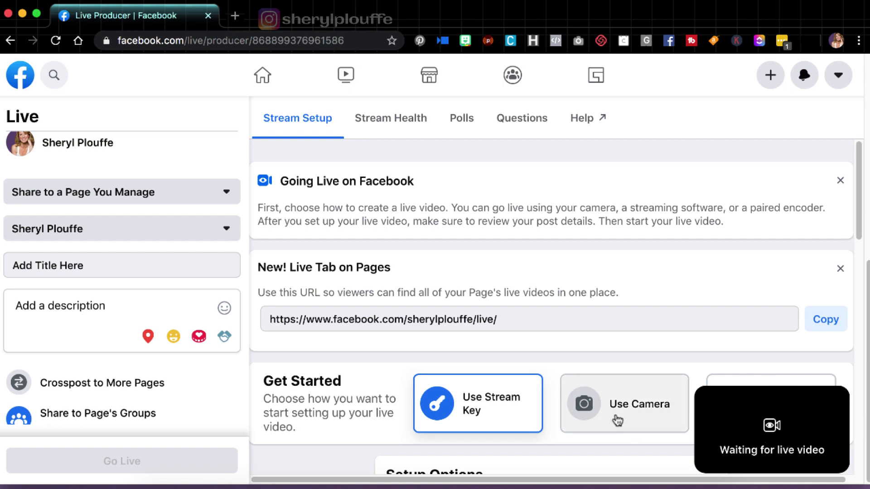
scroll(480, 408, "down", 2)
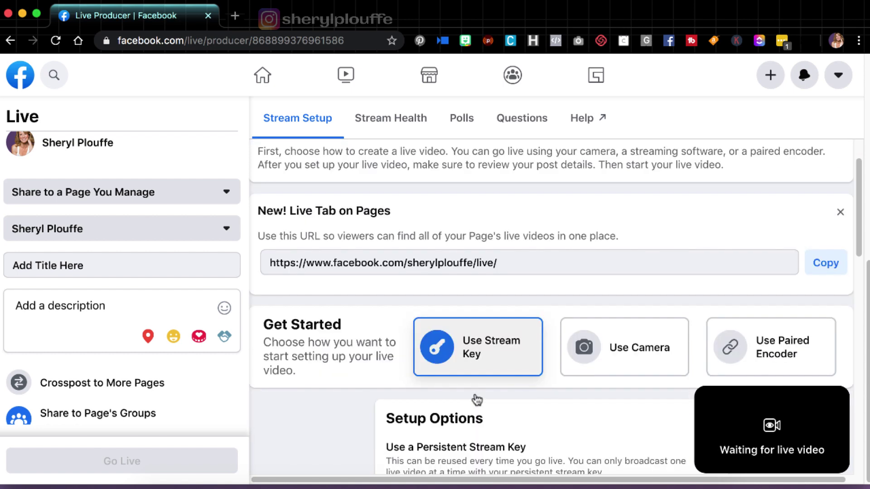
scroll(477, 400, "down", 2)
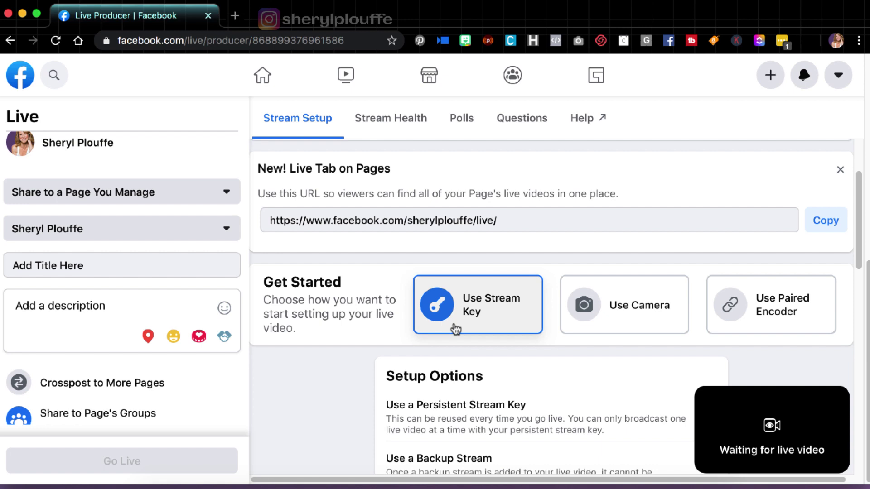
Step: Pick Use Camera, then switch the start method to Use Paired Encoder, which lists no paired encoders
left_click(631, 315)
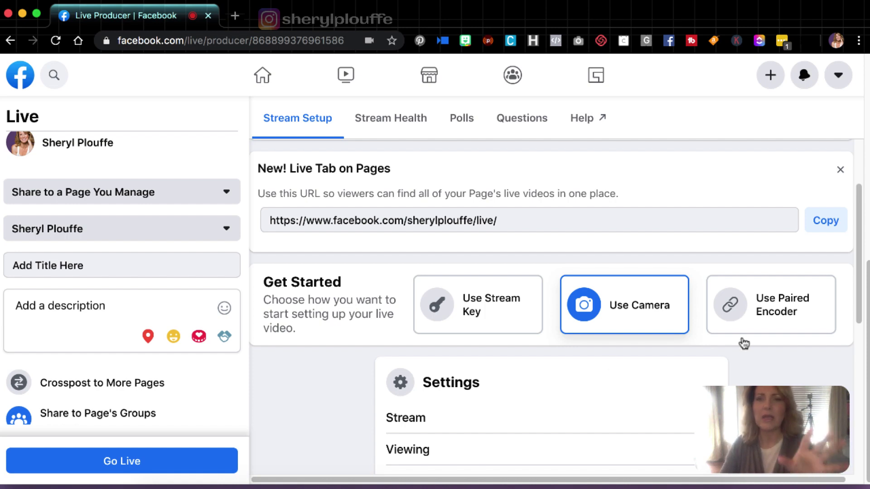
left_click(771, 310)
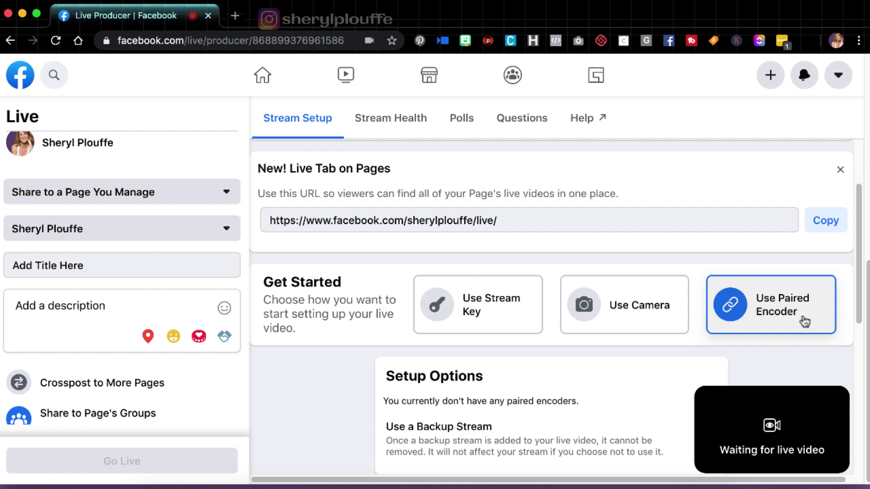
scroll(804, 322, "down", 1)
scroll(805, 322, "up", 1)
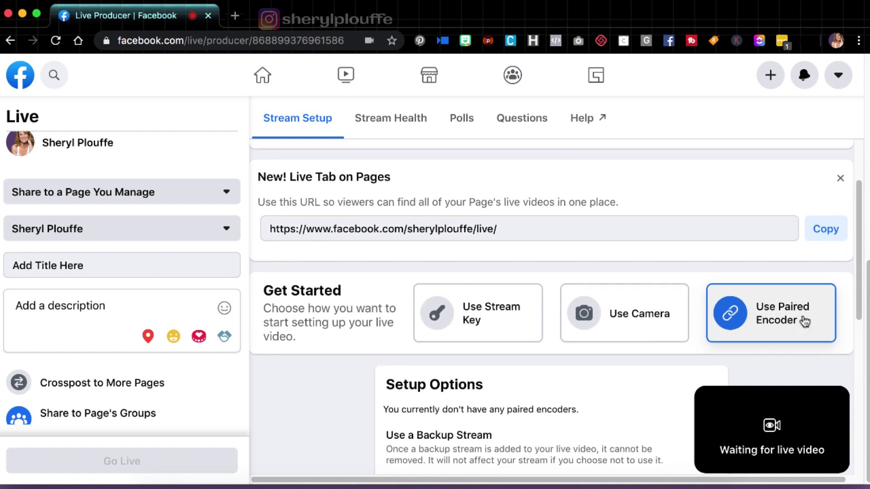
Step: Toggle between Use Camera and Use Stream Key, settling on Use Camera with the FaceTime HD preview
left_click(633, 316)
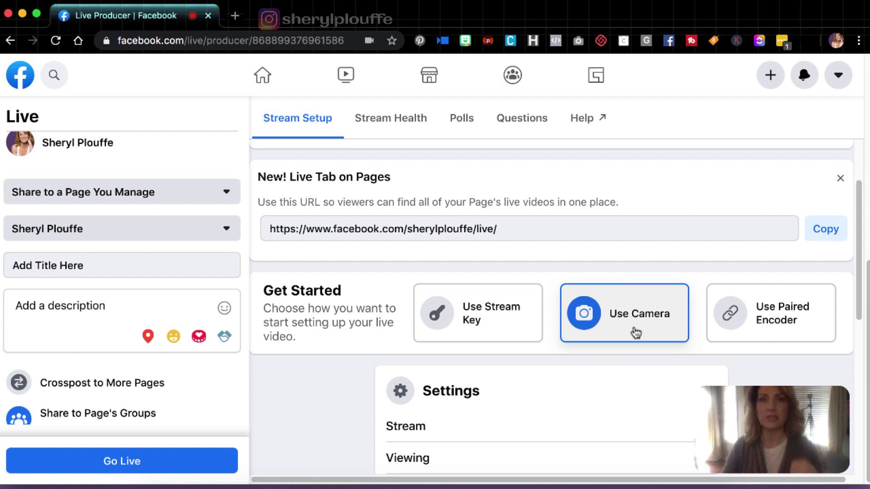
scroll(636, 333, "down", 2)
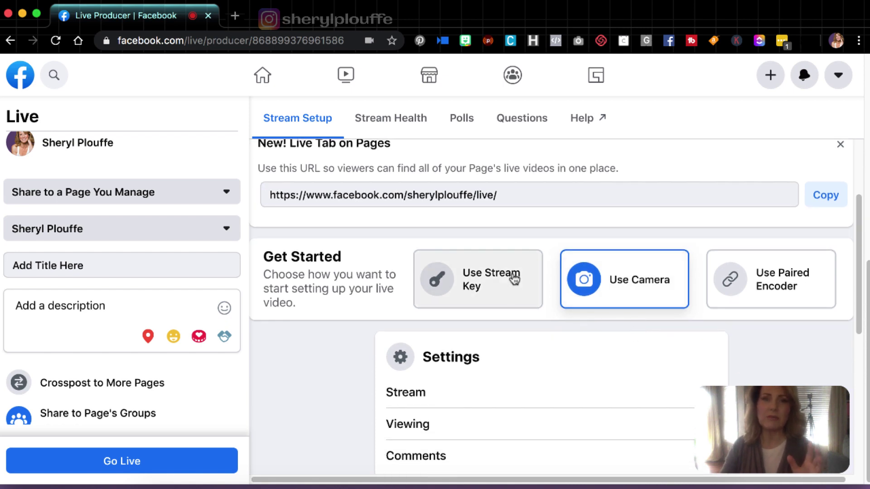
left_click(498, 292)
scroll(498, 292, "down", 2)
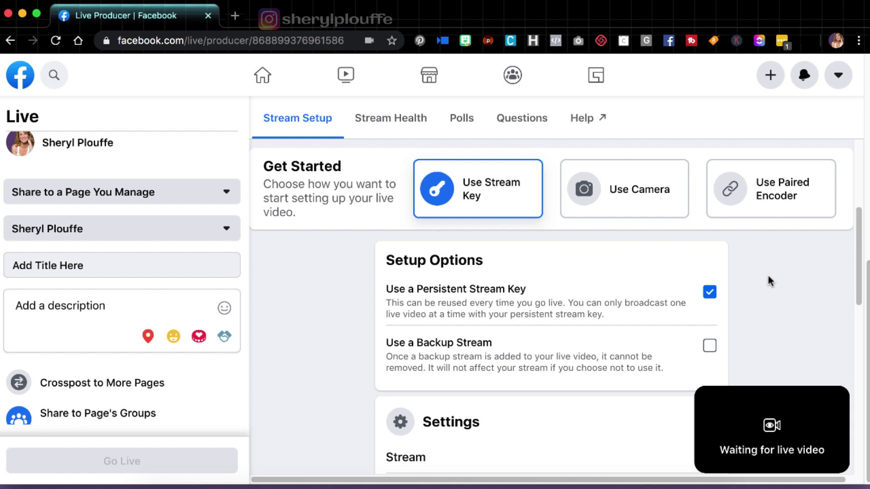
left_click(629, 206)
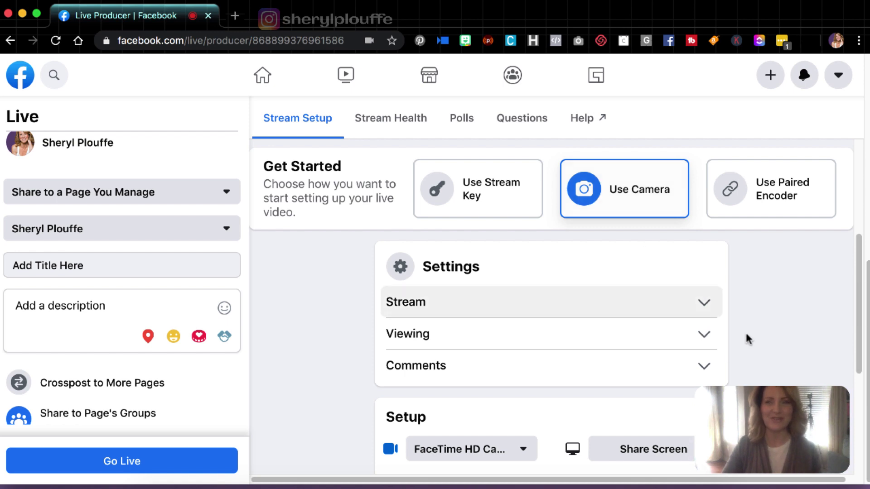
scroll(763, 322, "down", 2)
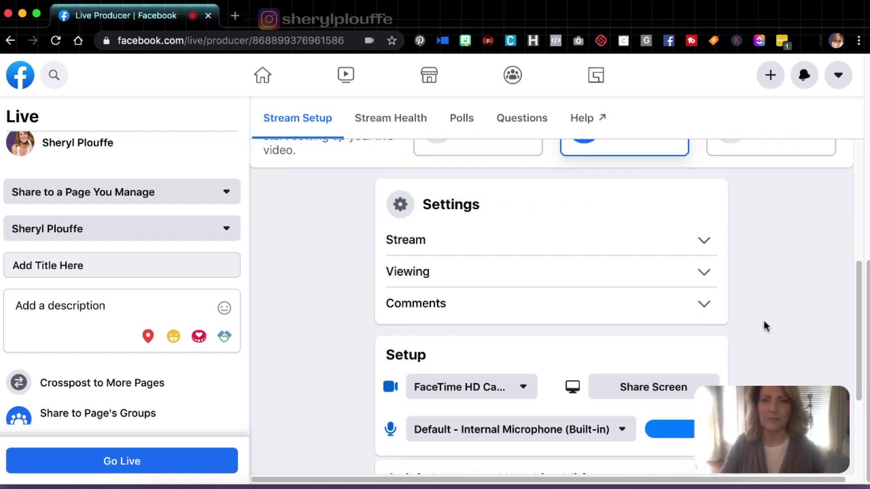
scroll(765, 326, "down", 1)
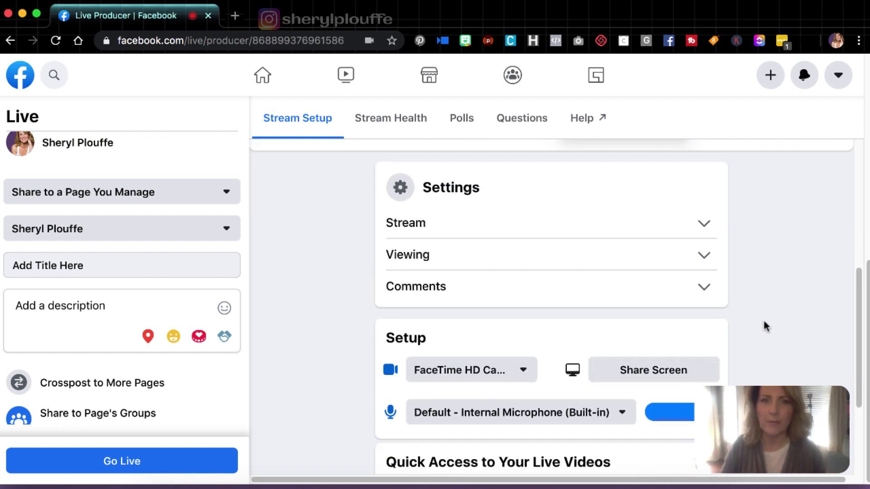
scroll(766, 326, "up", 5)
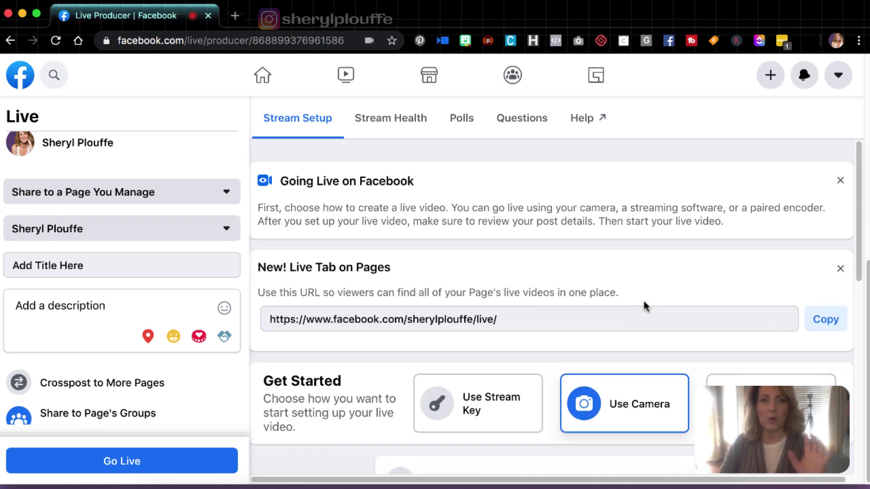
scroll(645, 307, "up", 3)
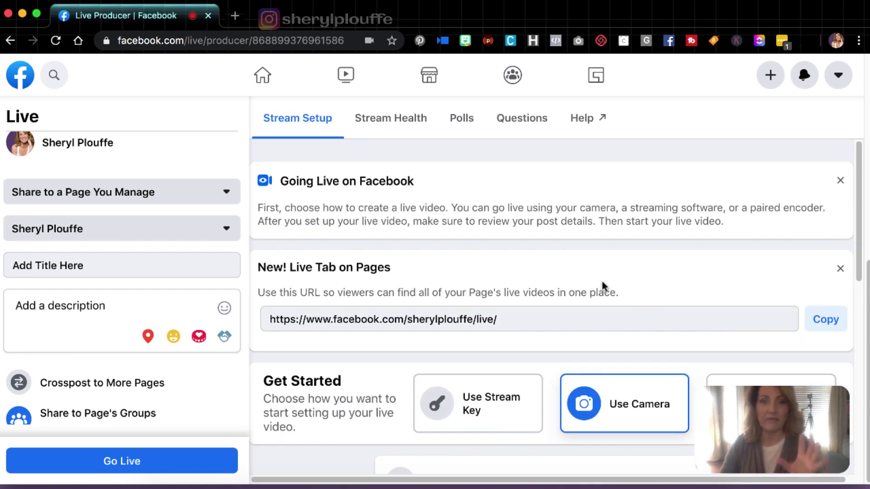
scroll(652, 291, "down", 5)
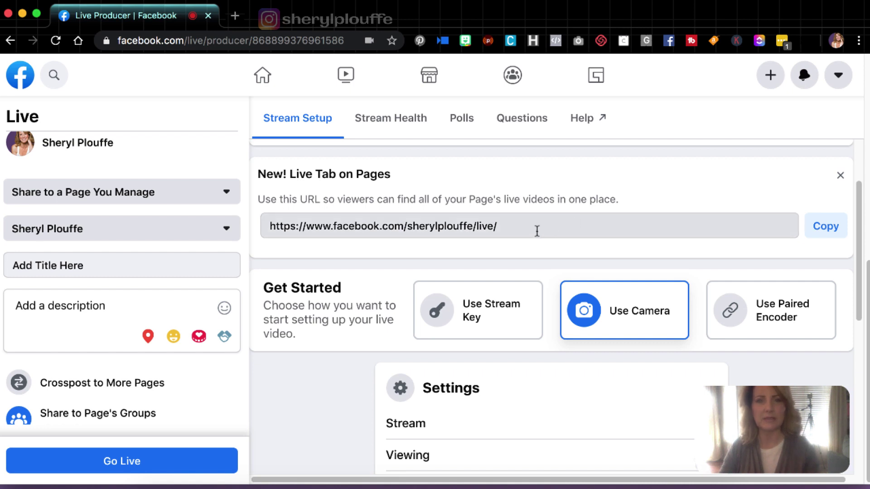
left_click_drag(535, 228, 262, 224)
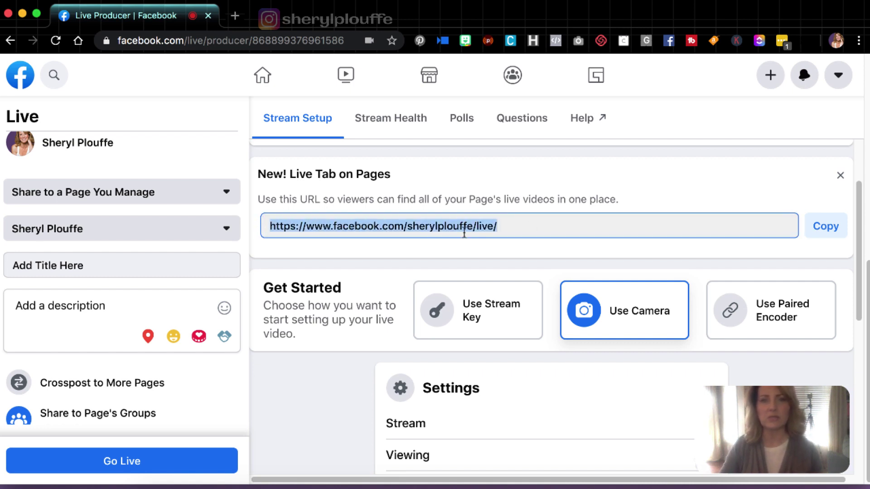
left_click(517, 229)
triple_click(265, 228)
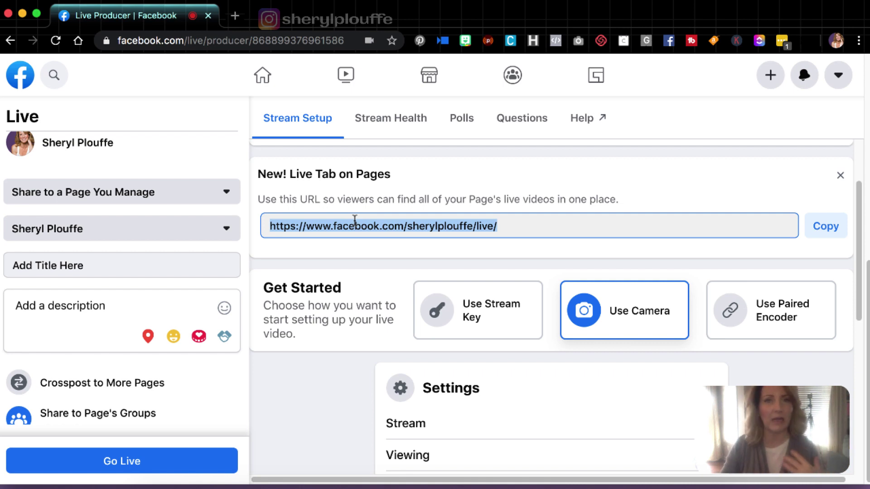
left_click(493, 249)
triple_click(509, 223)
left_click(524, 224)
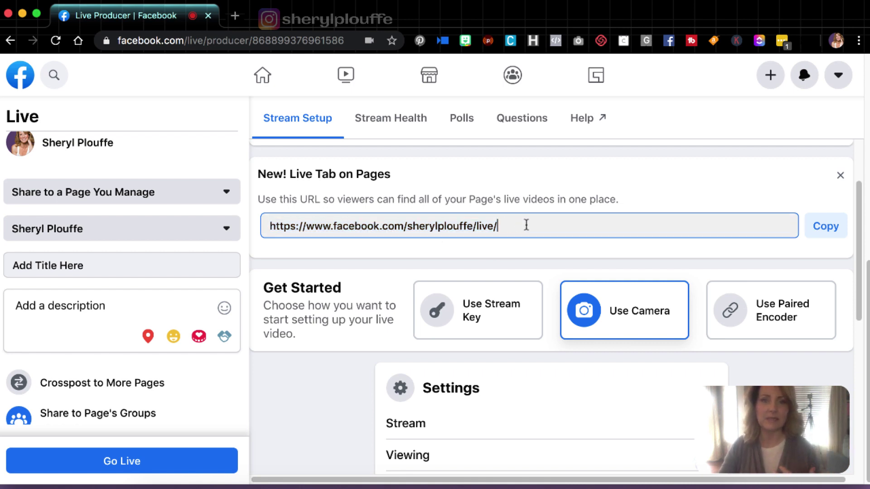
left_click_drag(498, 226, 257, 213)
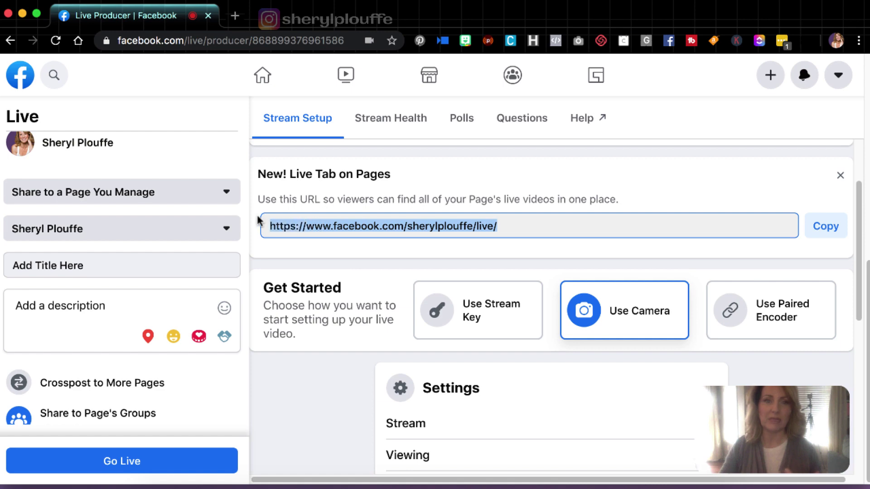
left_click(517, 222)
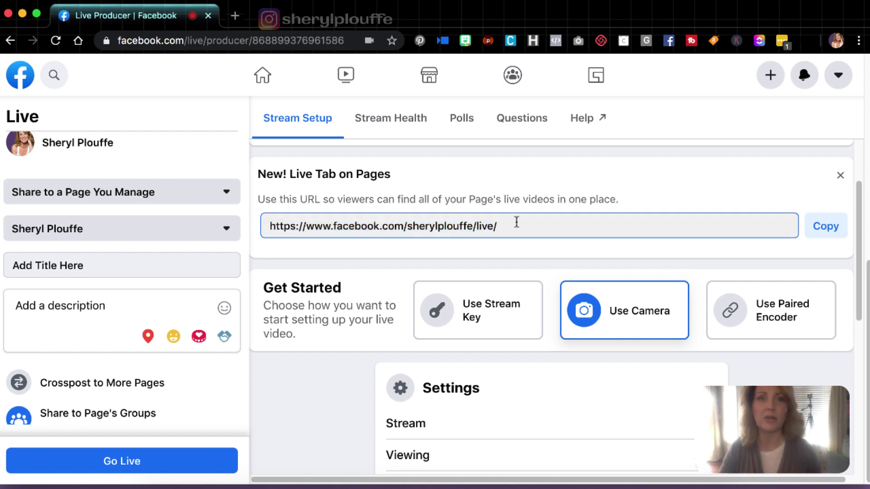
scroll(764, 210, "up", 3)
Step: Expand the Stream settings and highlight the full Embed Code text
scroll(770, 204, "down", 6)
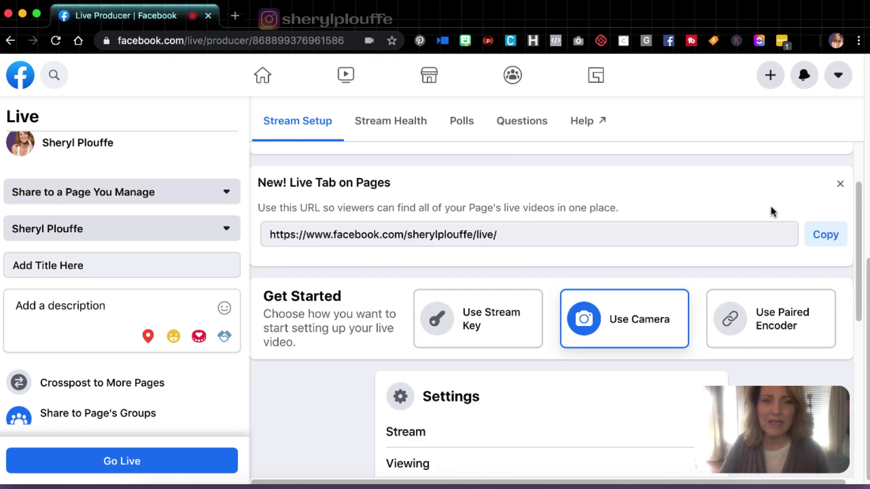
scroll(772, 211, "down", 3)
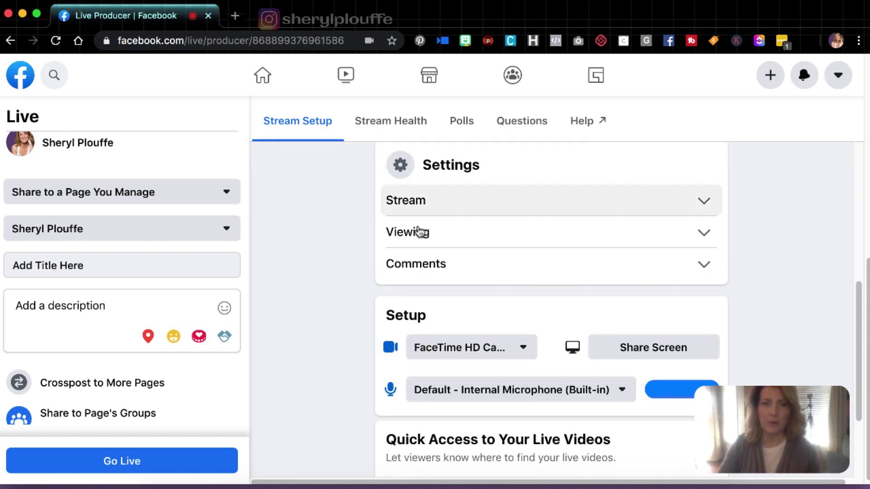
left_click(706, 202)
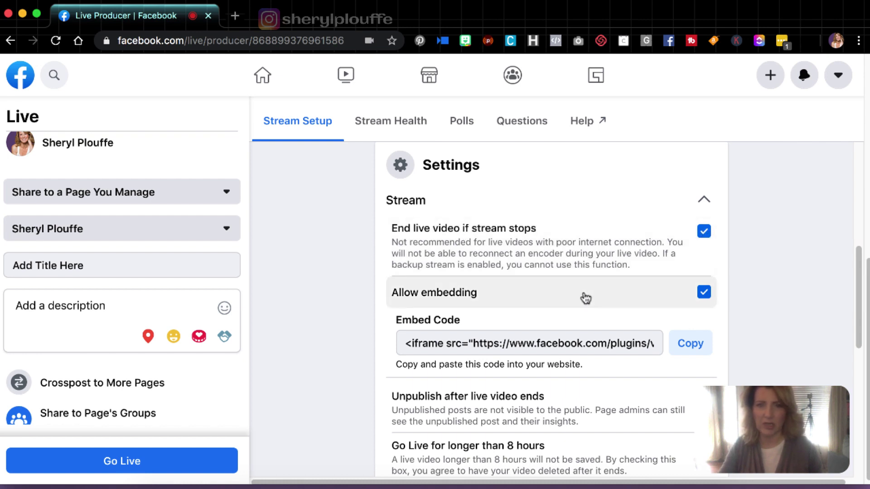
scroll(587, 299, "down", 1)
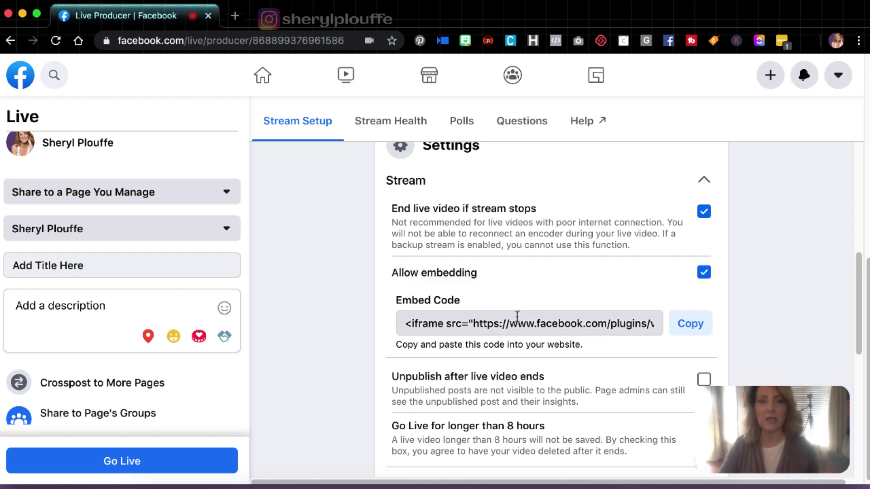
left_click_drag(400, 327, 657, 326)
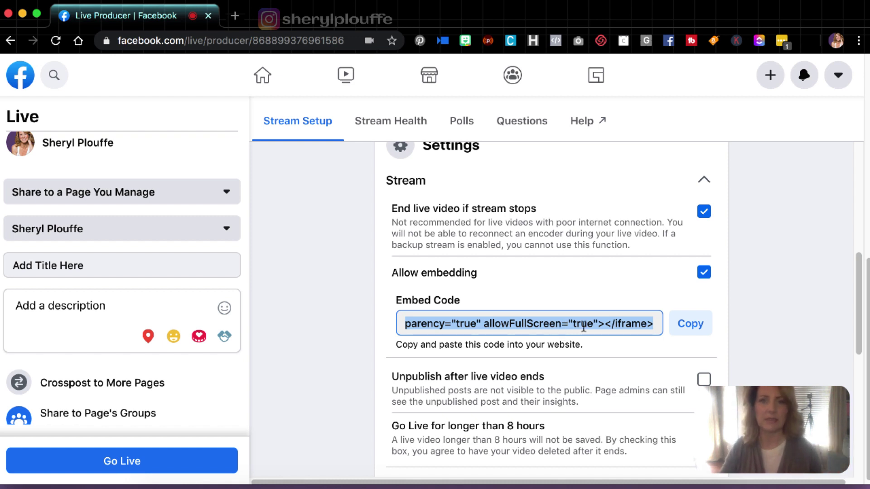
Step: Uncheck and recheck Allow embedding so the embed code stays available, then review the remaining stream options
left_click(620, 283)
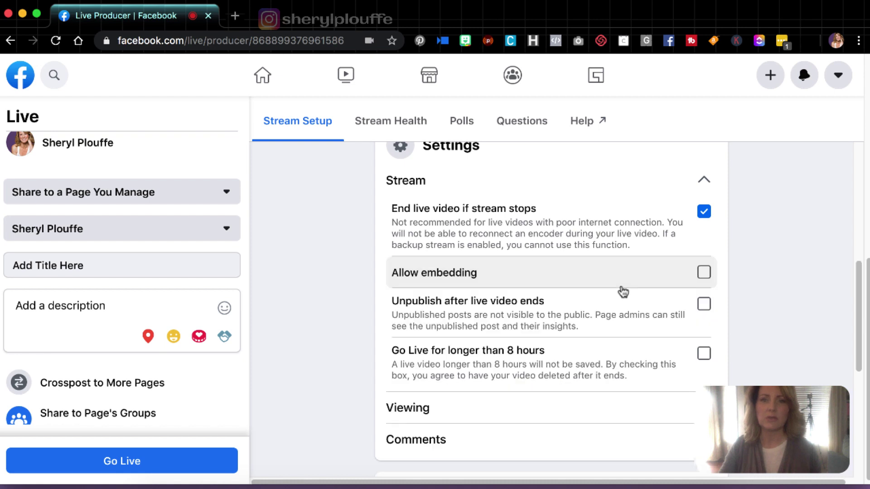
left_click(703, 273)
scroll(600, 306, "down", 1)
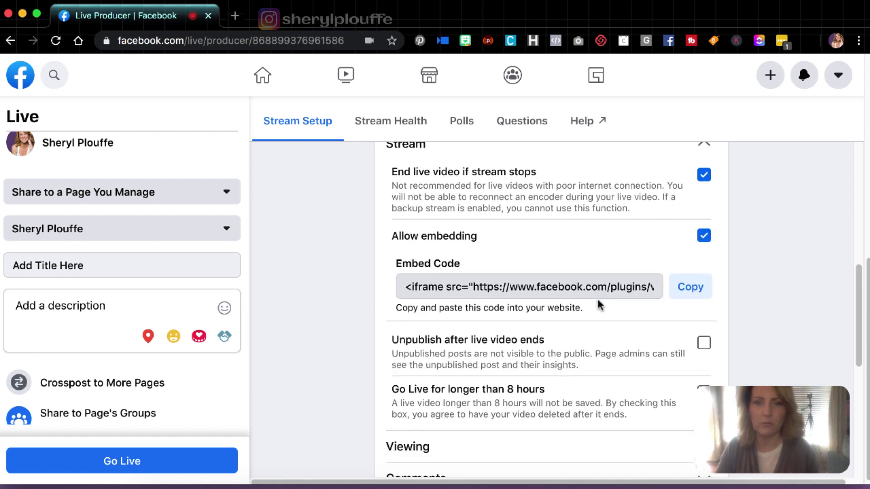
scroll(600, 306, "down", 1)
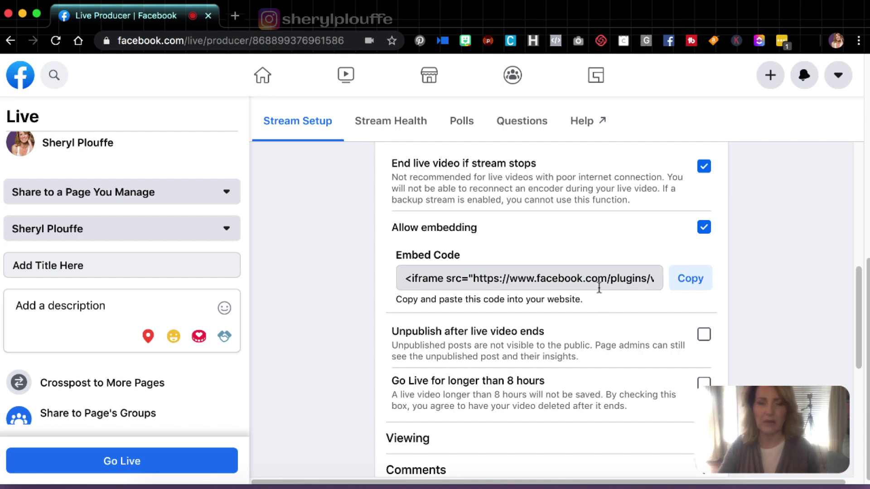
scroll(599, 288, "down", 3)
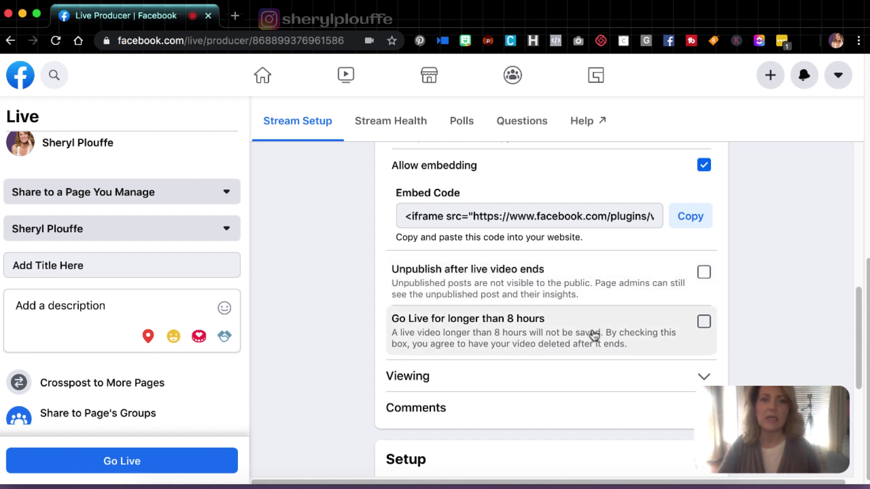
scroll(594, 335, "down", 2)
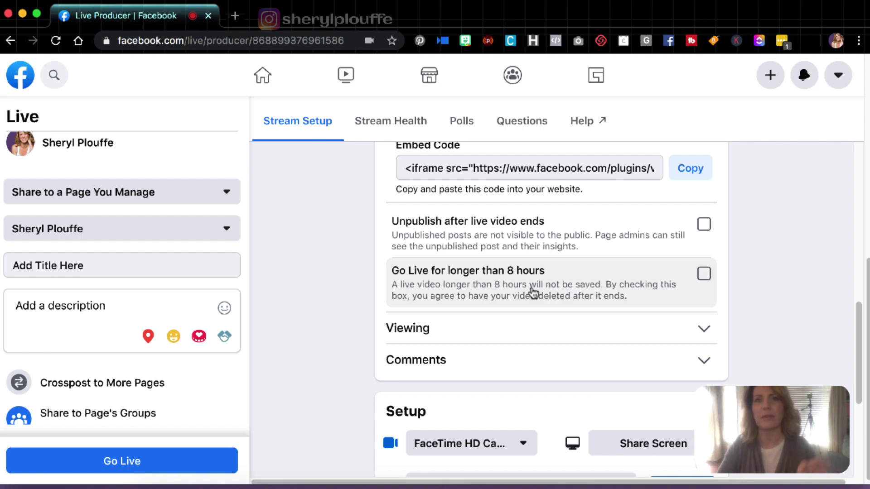
scroll(590, 254, "up", 5)
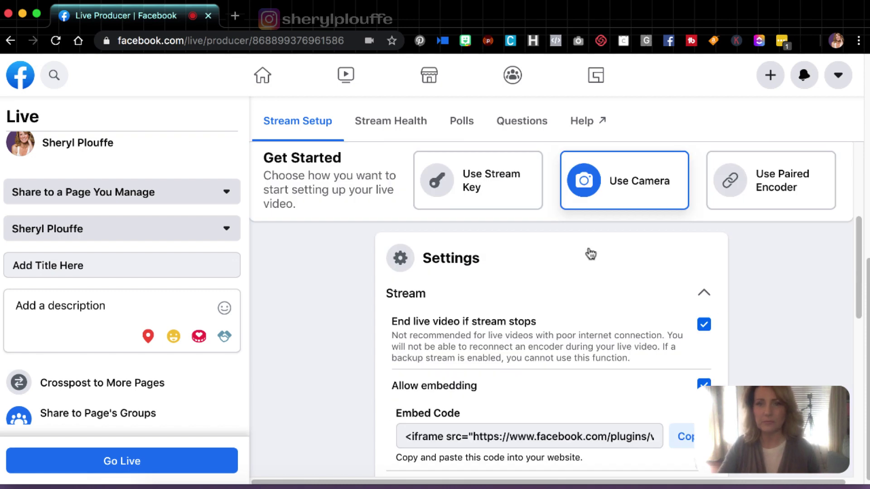
Step: Collapse the Stream settings, then expand and collapse Viewing to check the rewind options
left_click(703, 292)
scroll(625, 268, "down", 2)
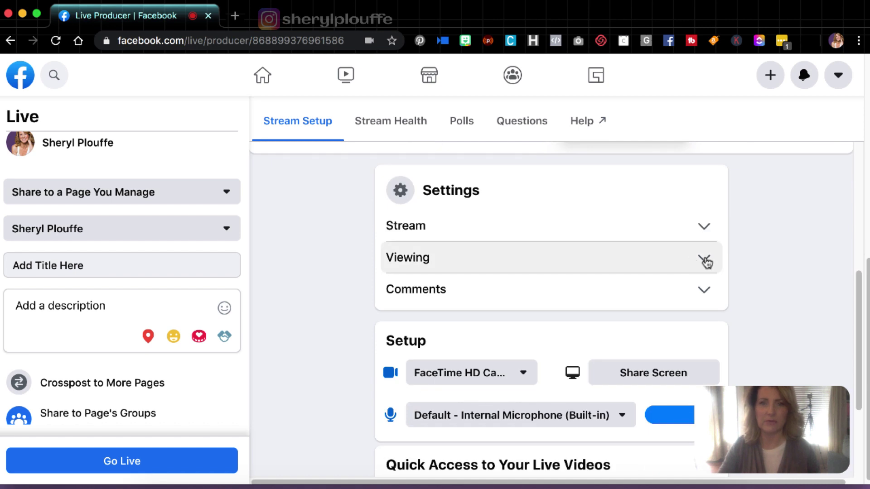
left_click(704, 259)
scroll(647, 246, "down", 1)
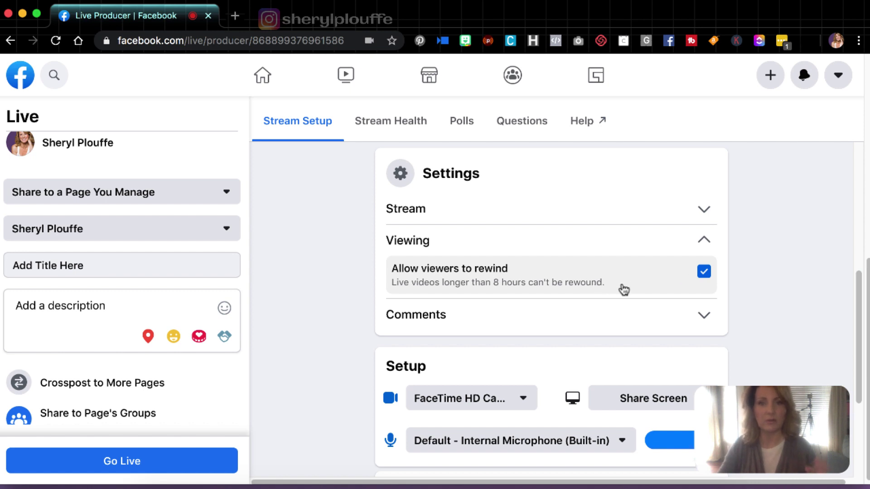
left_click(704, 243)
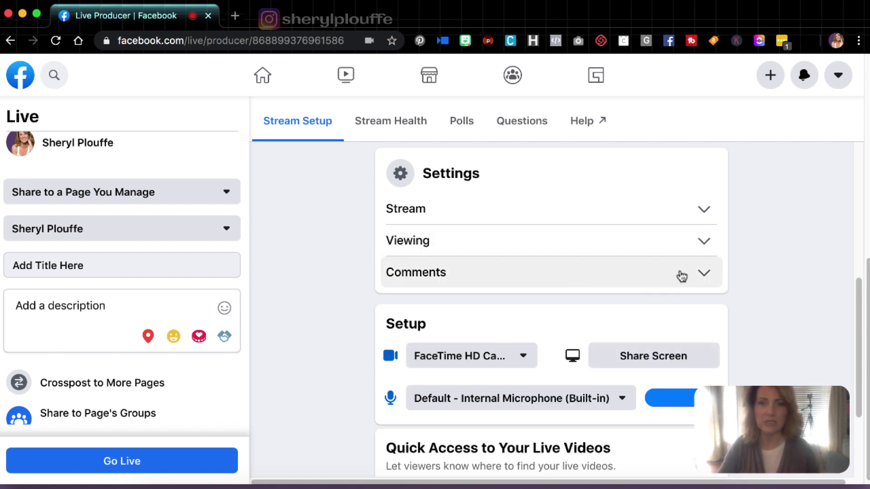
Step: Expand the Comments settings to review the Follower, Slow, Discussion, Restricted and Protected modes
left_click(694, 275)
scroll(611, 279, "down", 1)
scroll(611, 279, "down", 3)
scroll(612, 278, "up", 1)
scroll(612, 279, "down", 1)
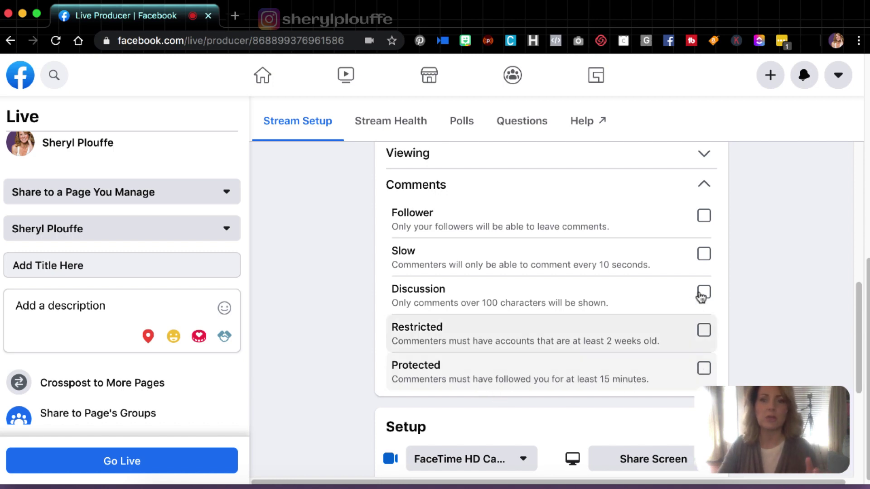
Step: Collapse Comments and select Logitech BRIO (046d:085e) as both camera and microphone
left_click(704, 184)
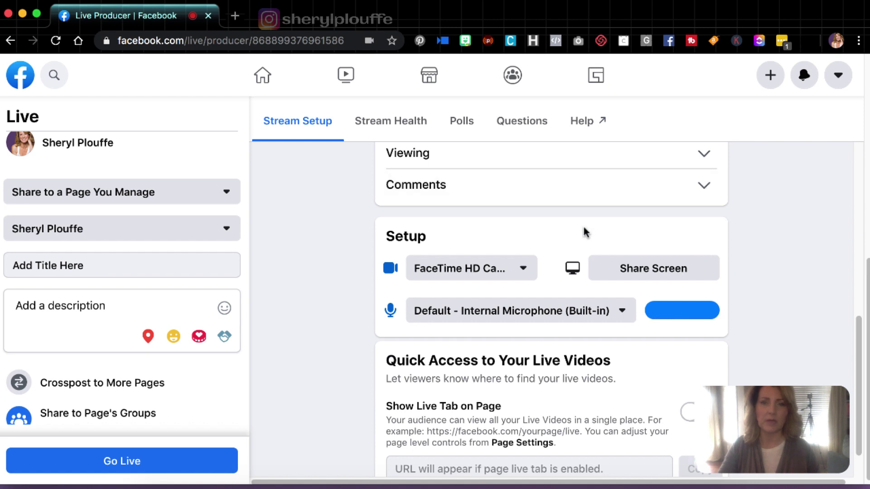
scroll(585, 232, "down", 1)
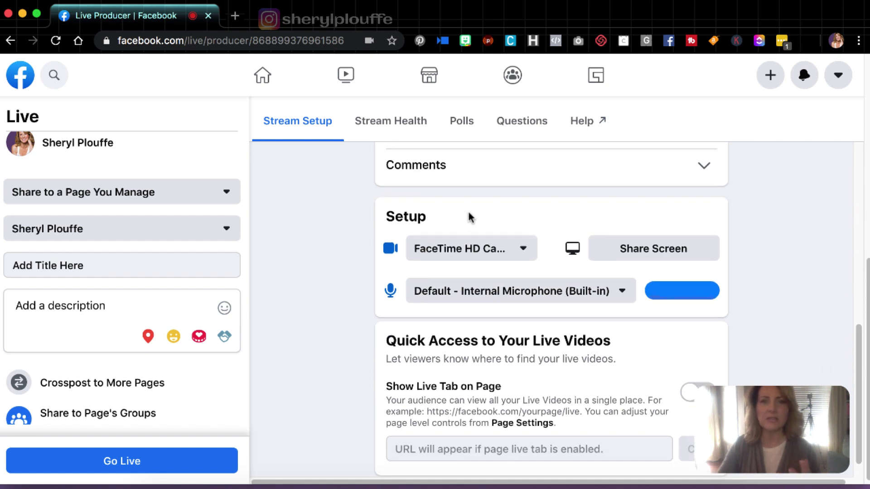
scroll(497, 213, "down", 1)
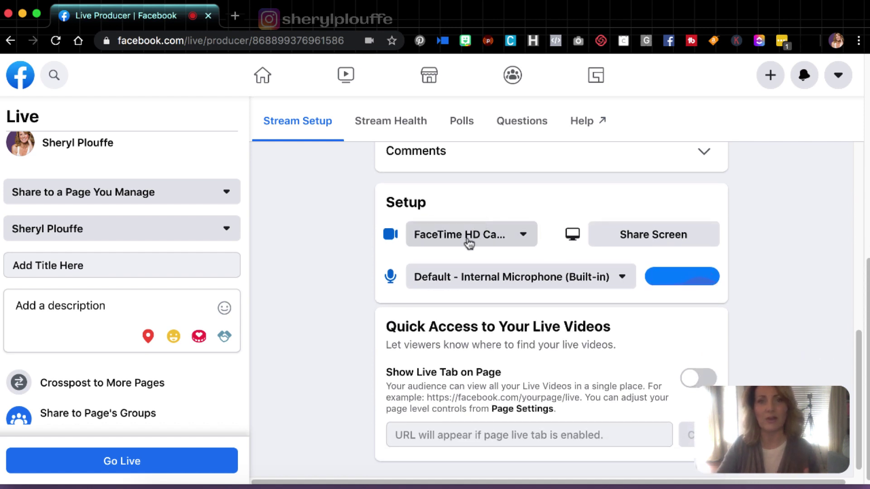
left_click(447, 241)
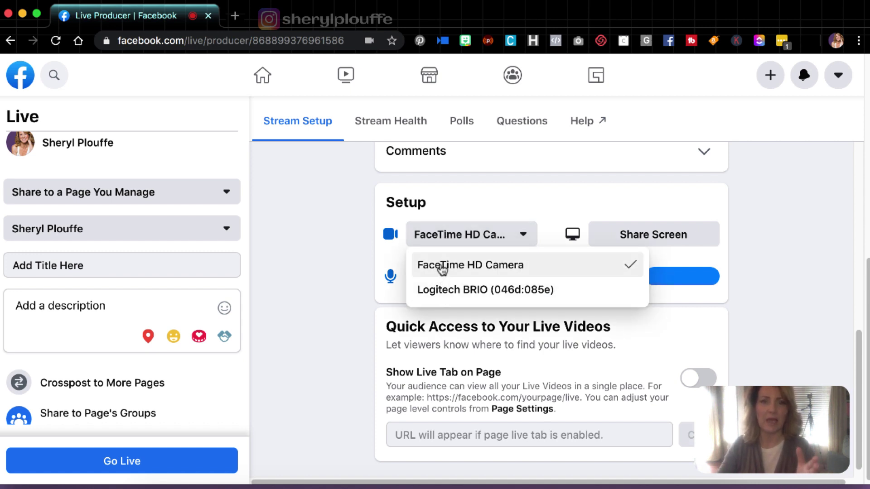
left_click(442, 292)
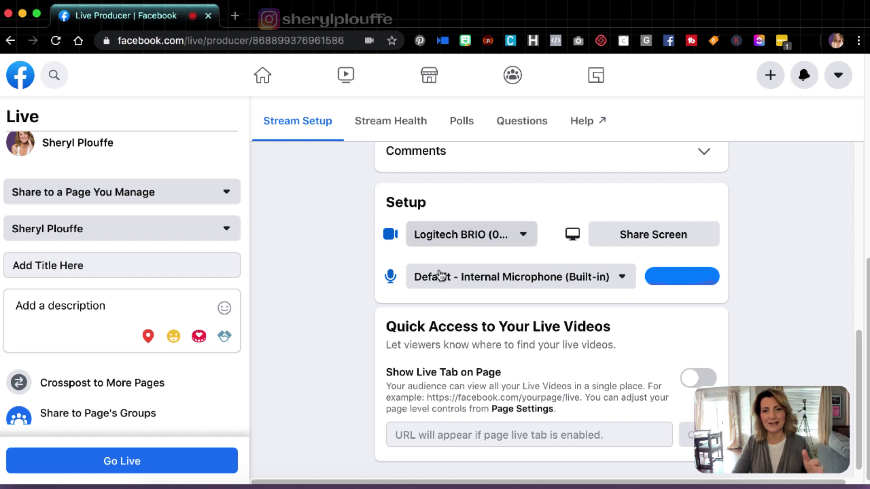
left_click(437, 281)
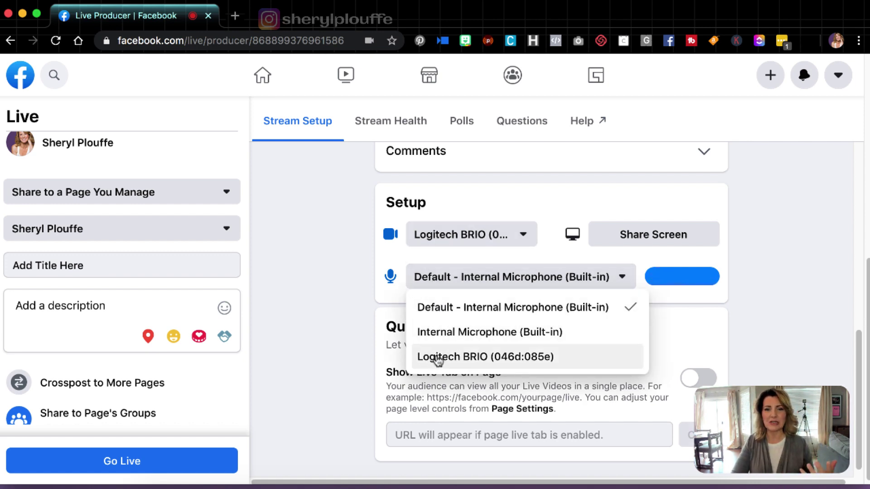
left_click(437, 358)
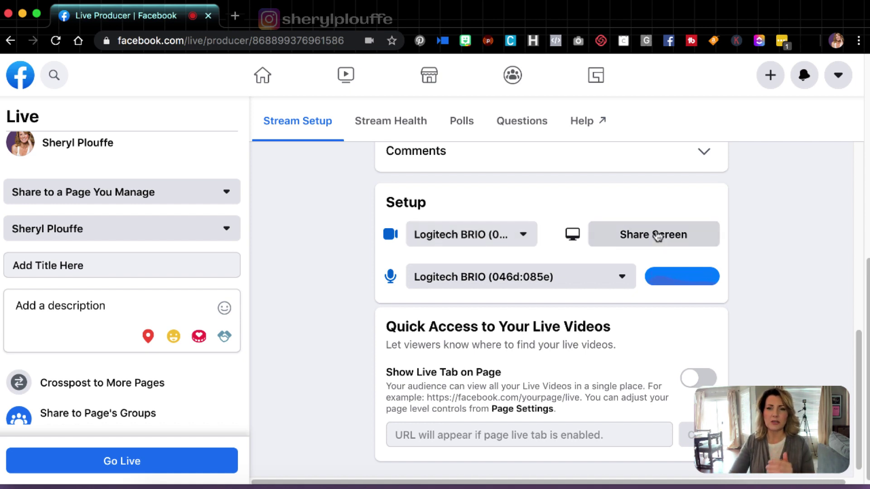
Step: Start screen sharing, then load the YouTube channel in a new browser tab
left_click(656, 237)
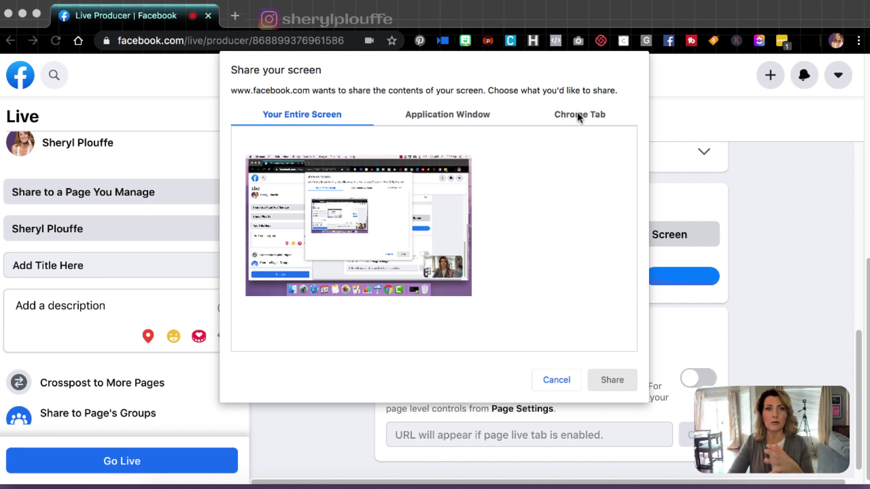
left_click(235, 16)
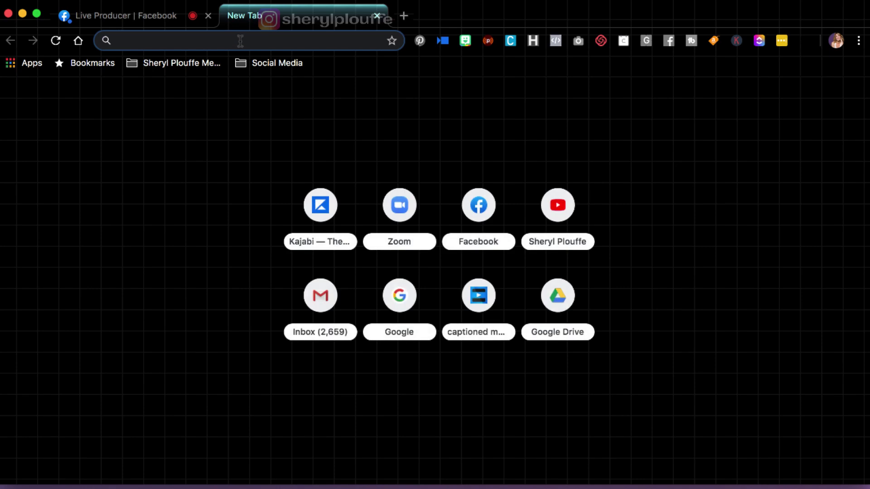
type("youtube.com/user/sherylplouffe")
key("Return")
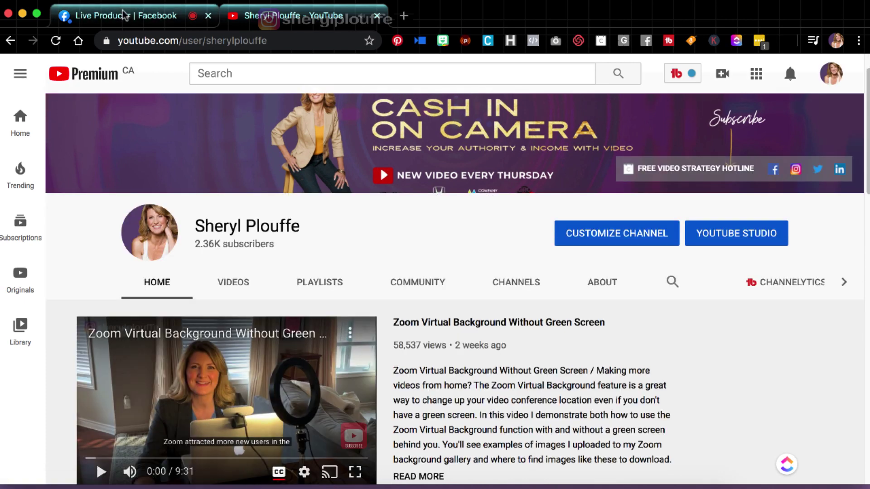
left_click(124, 15)
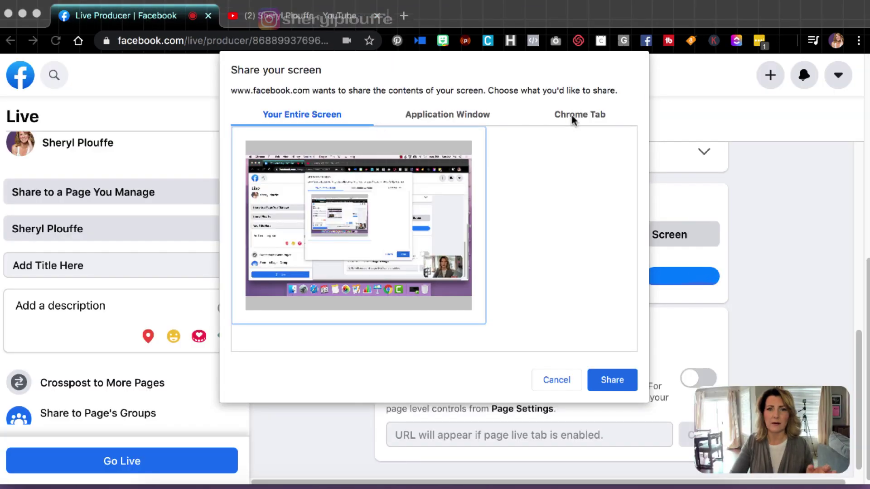
Step: Try sharing the YouTube tab, then the Live Producer window, and dismiss the permission error
left_click(572, 116)
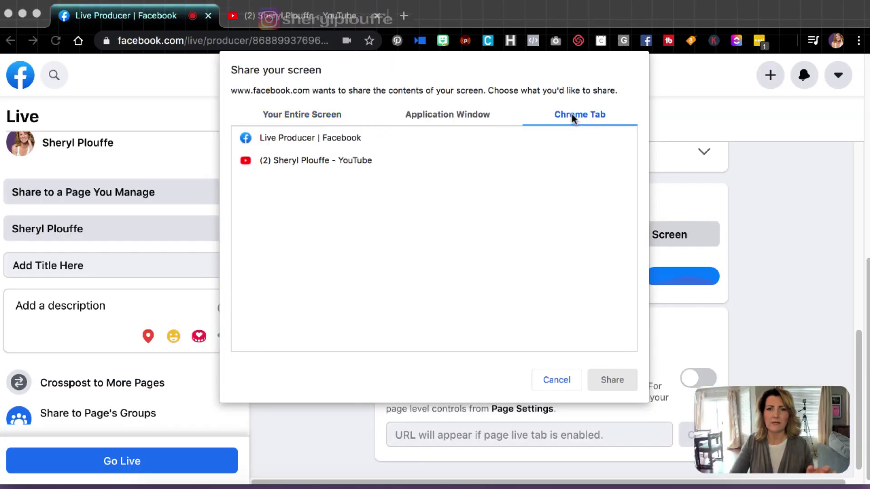
left_click(344, 162)
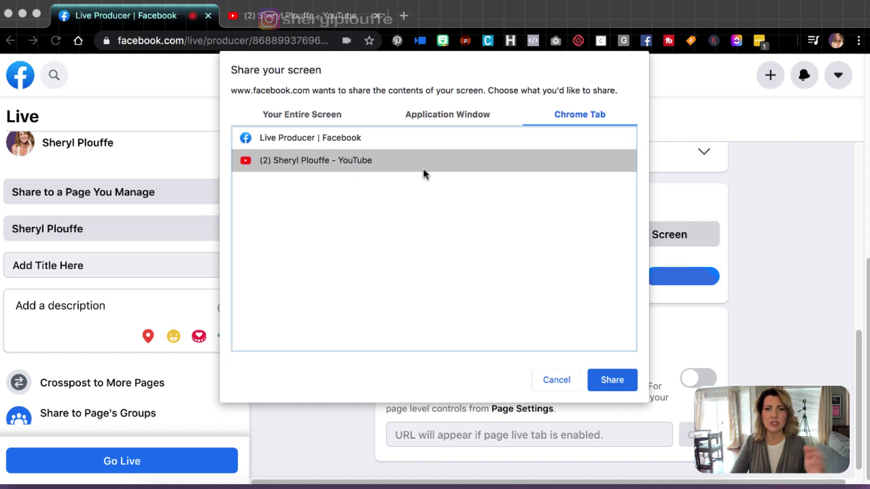
left_click(444, 115)
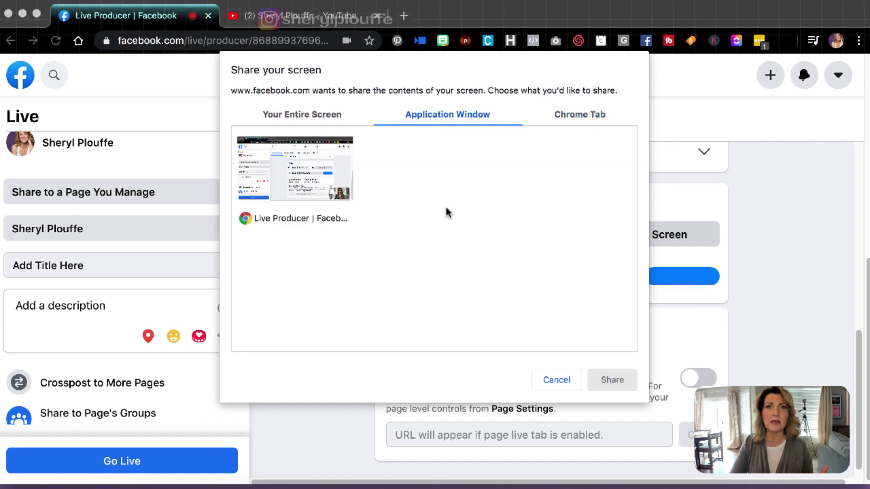
left_click(289, 171)
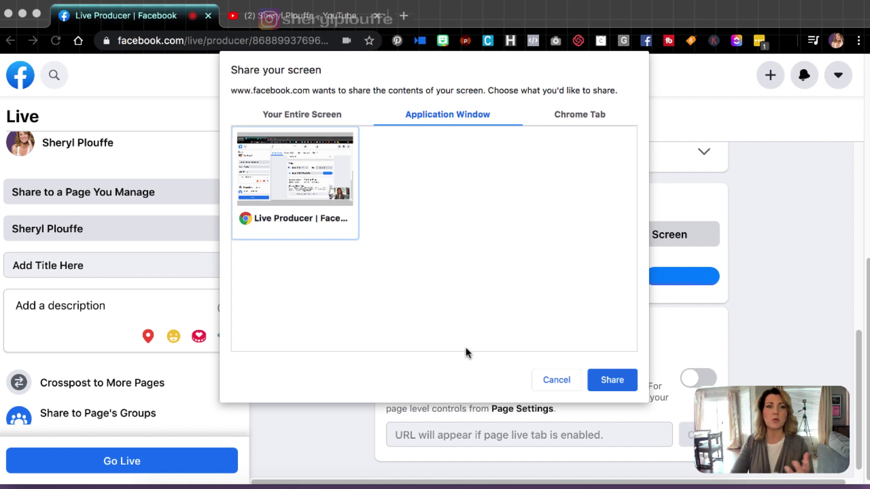
left_click(555, 380)
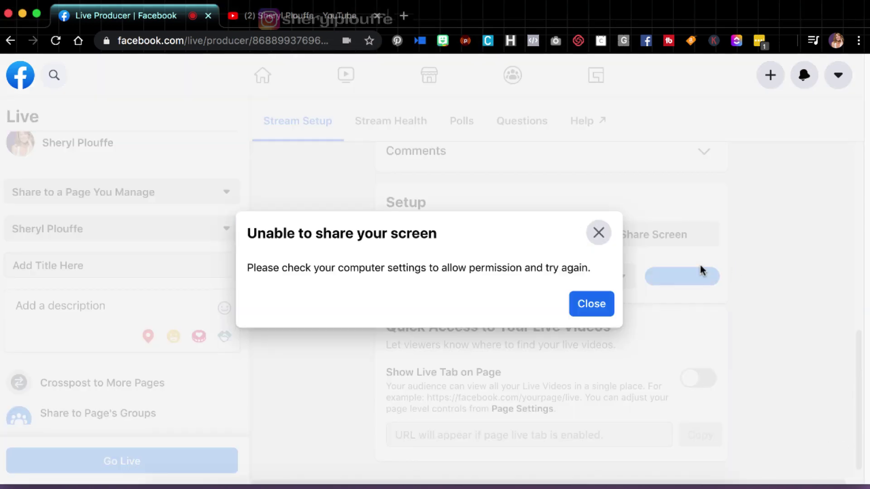
left_click(592, 307)
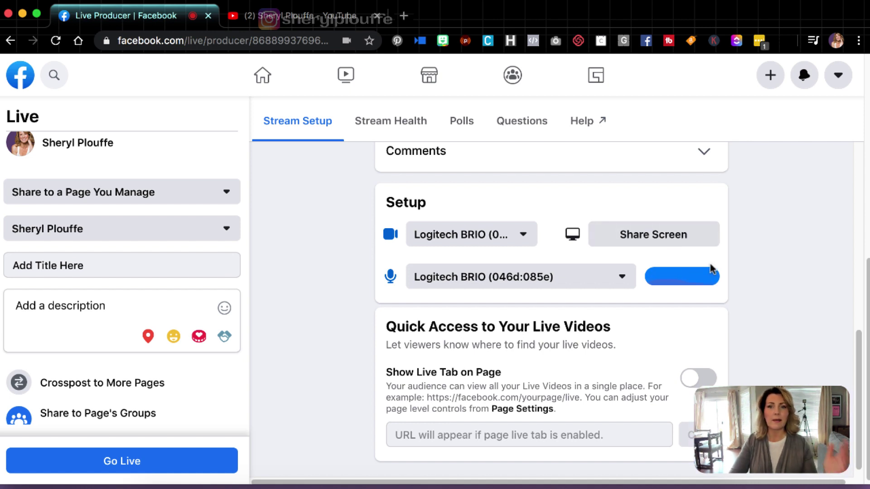
scroll(774, 252, "down", 1)
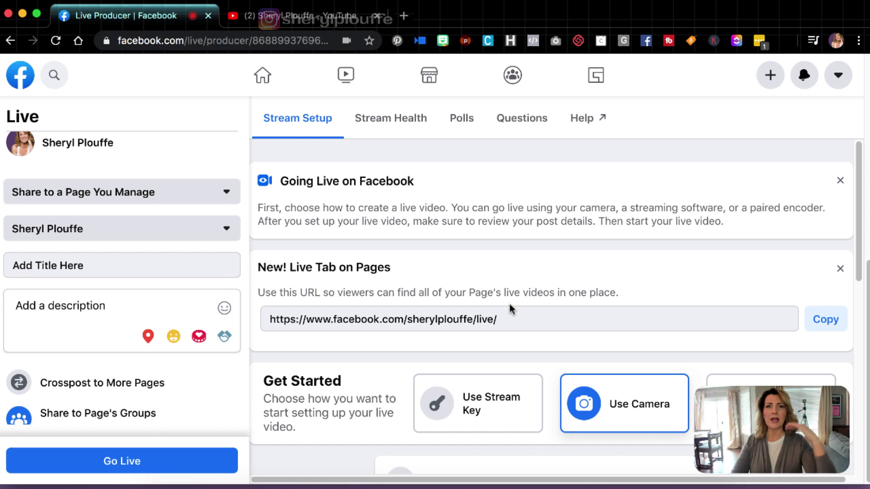
Step: Check the empty Stream Health metrics, then start a poll and a new audience question
left_click(402, 126)
scroll(467, 219, "up", 5)
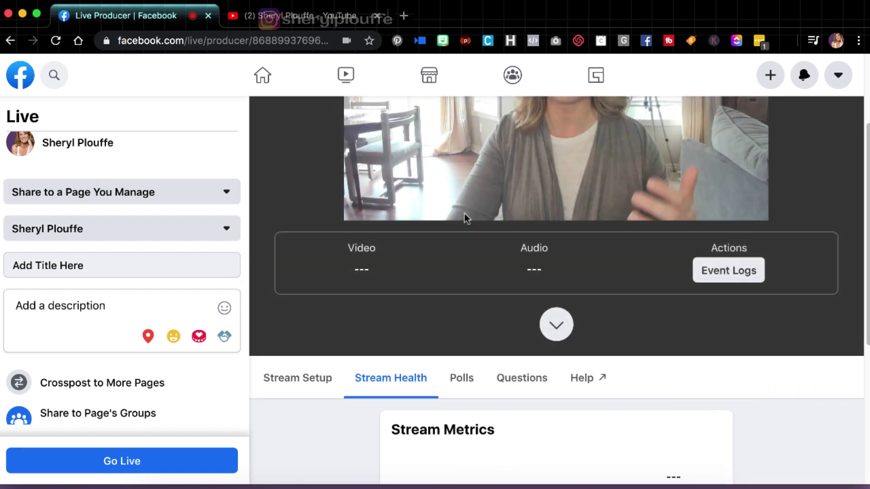
scroll(467, 219, "down", 5)
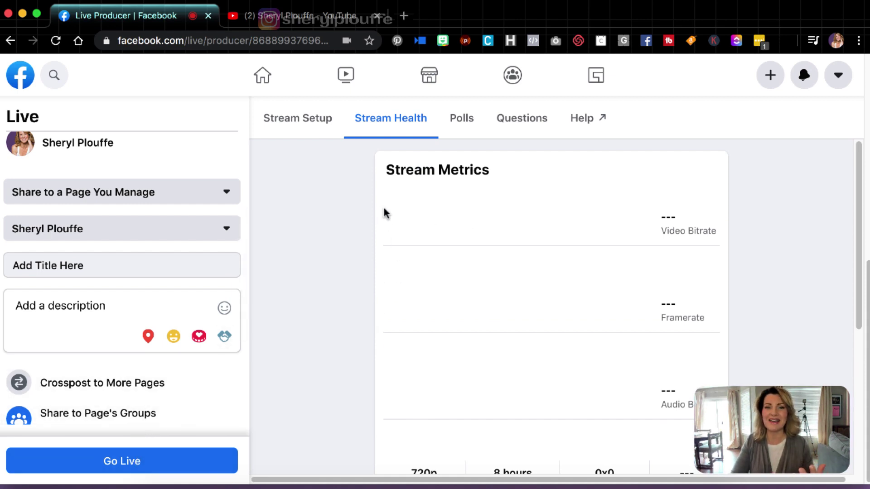
left_click(467, 121)
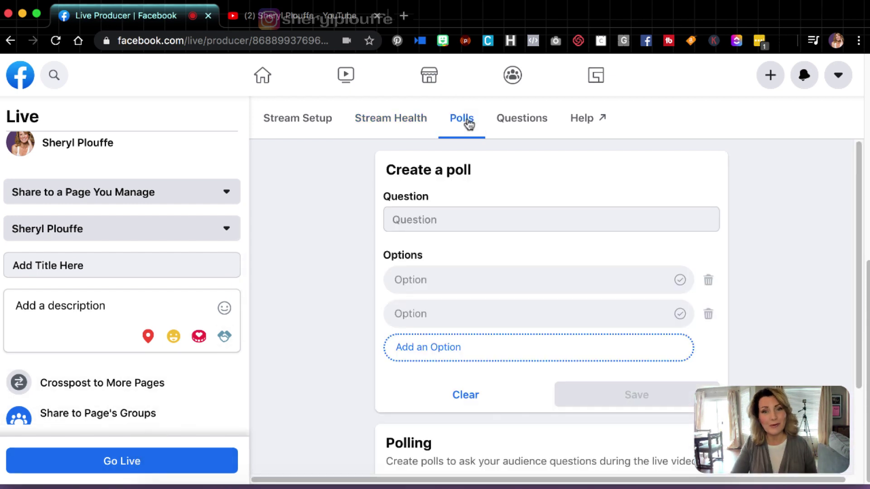
left_click(465, 222)
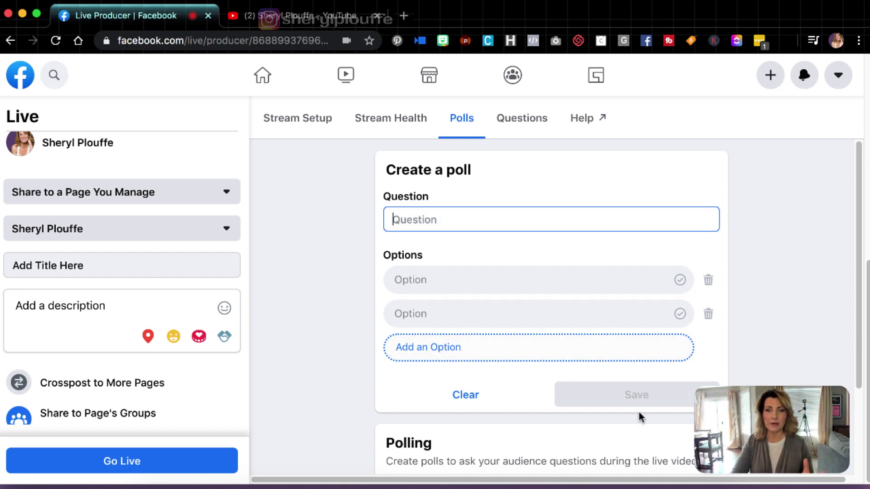
scroll(573, 358, "down", 3)
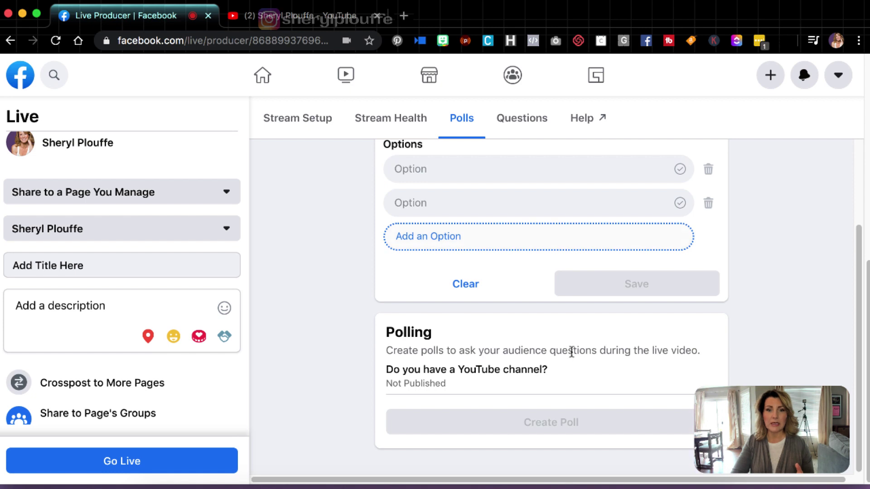
left_click(519, 119)
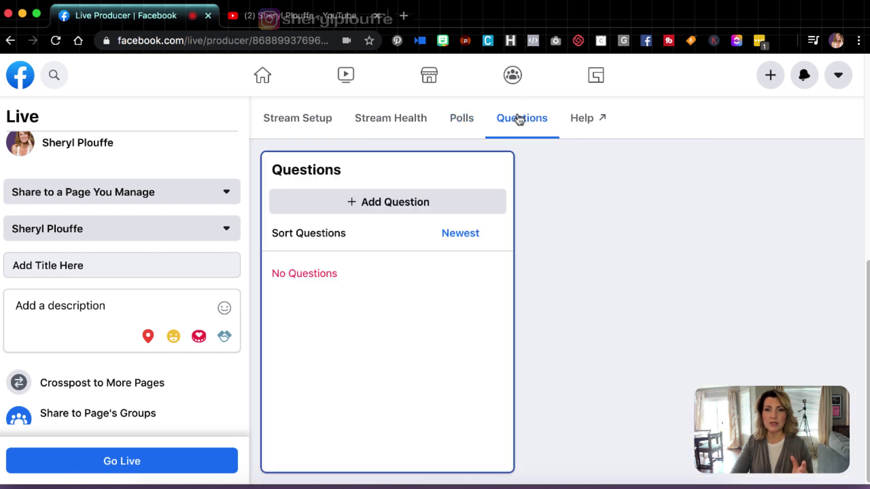
left_click(375, 207)
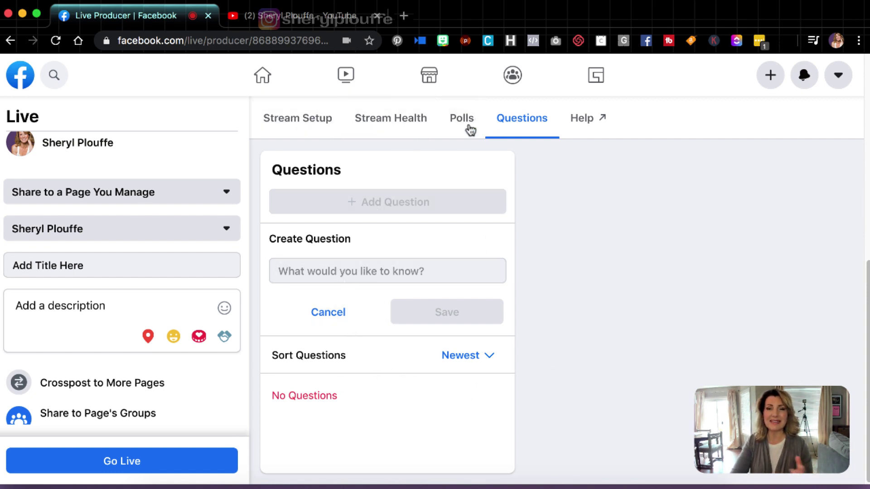
Step: Return to Stream Setup and confirm Logitech BRIO is the camera and microphone
left_click(406, 120)
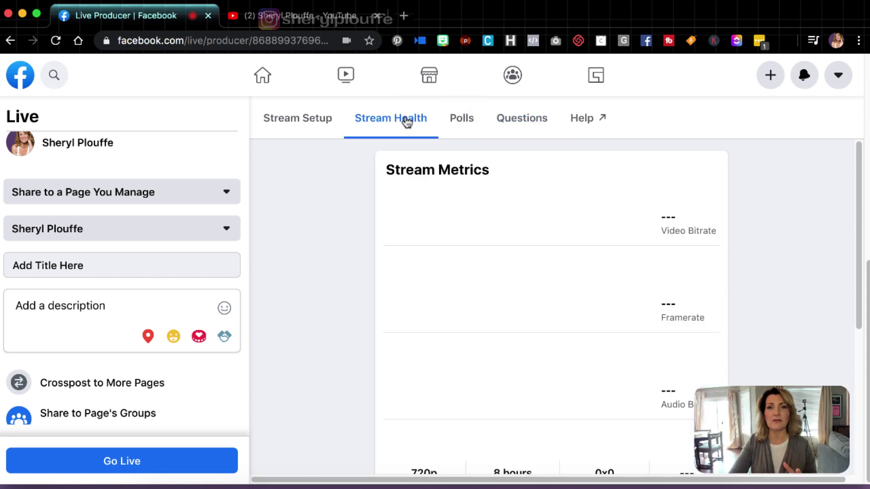
left_click(292, 117)
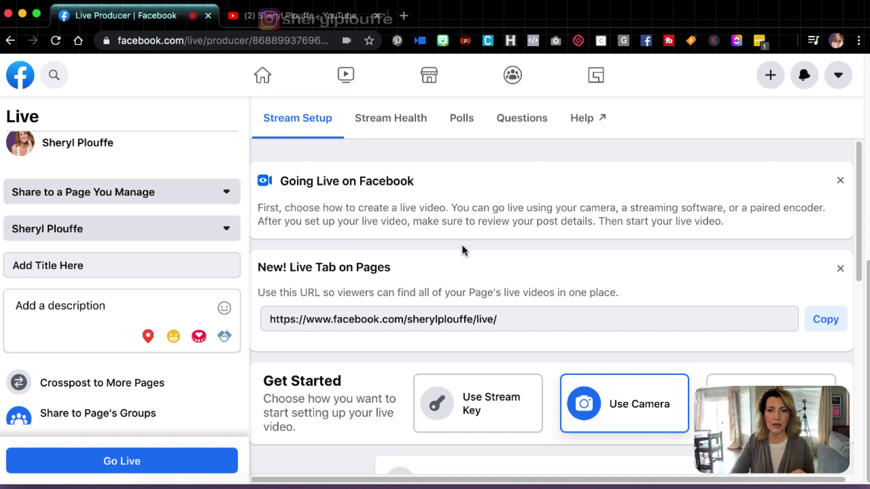
scroll(462, 249, "down", 10)
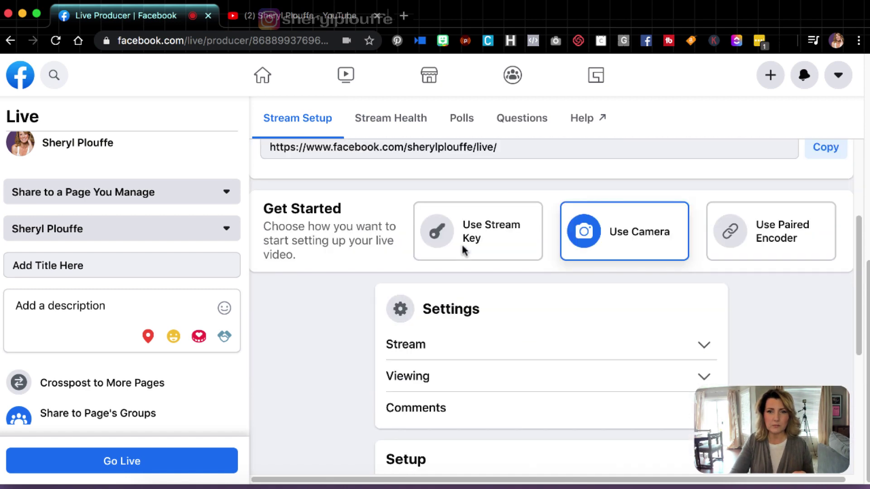
scroll(462, 250, "up", 3)
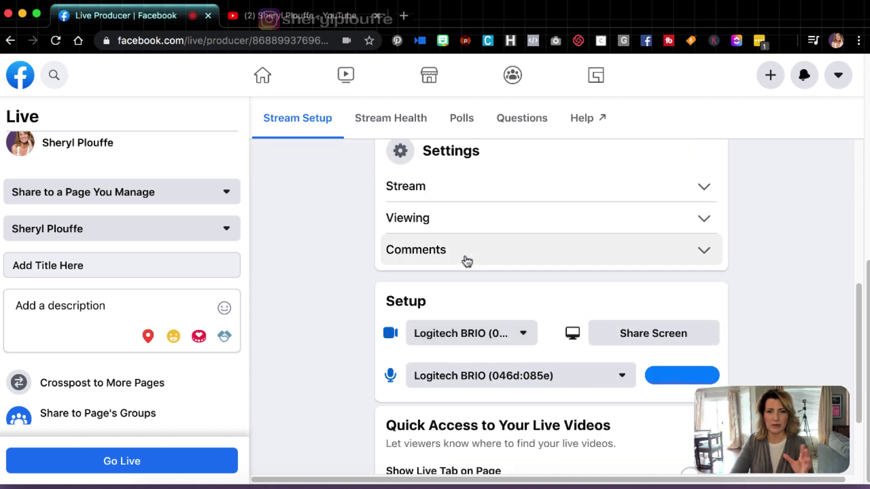
scroll(464, 253, "down", 4)
scroll(467, 261, "down", 1)
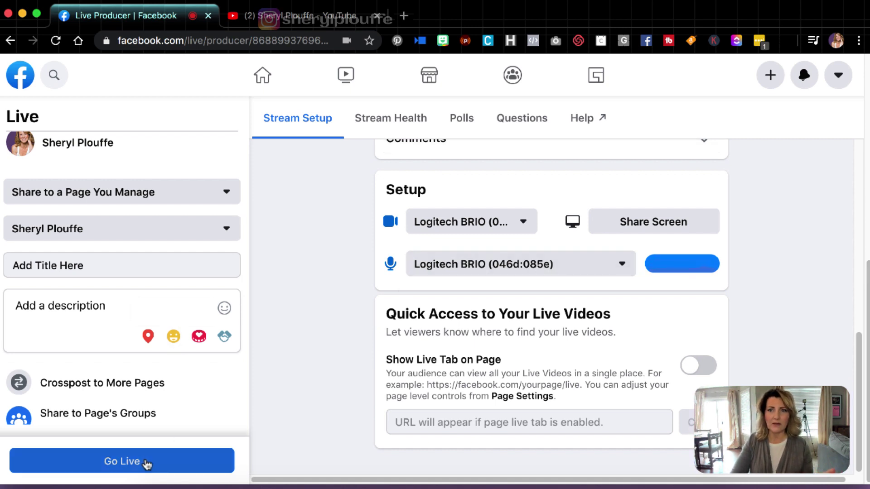
Step: Go live and wait out the countdown until the 1280×720 stream shows LIVE
left_click(146, 463)
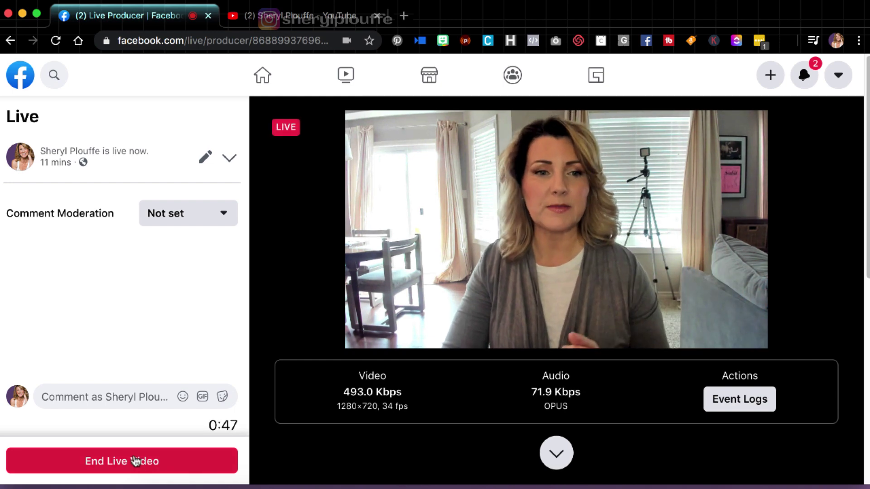
scroll(112, 315, "down", 1)
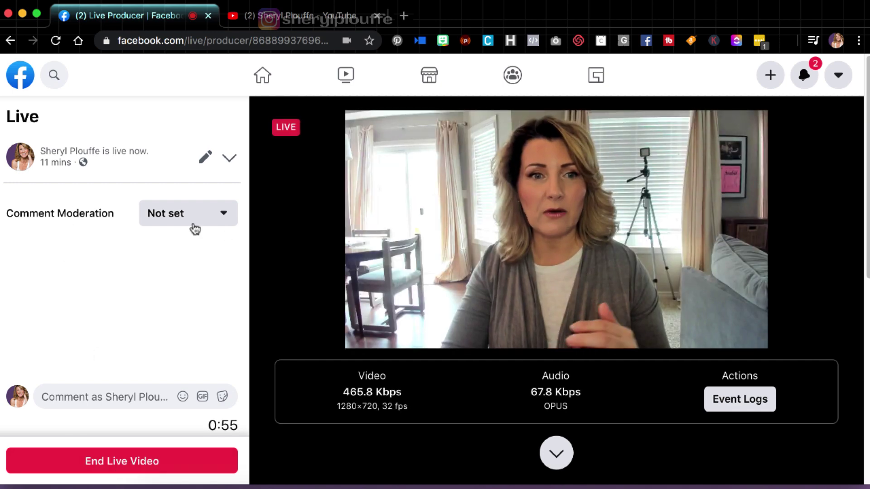
Step: Leave Comment Moderation unchanged and post the test comment 'dfdkfdkf' on the live video
left_click(220, 212)
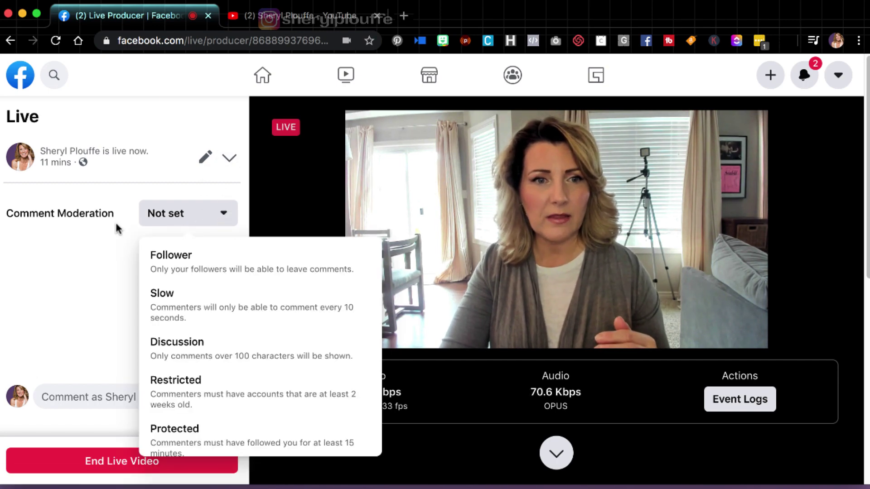
left_click(91, 267)
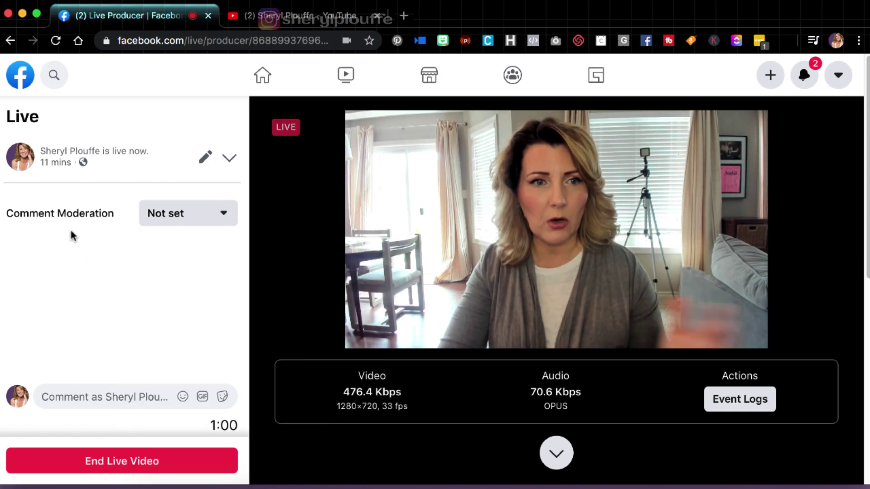
left_click(91, 396)
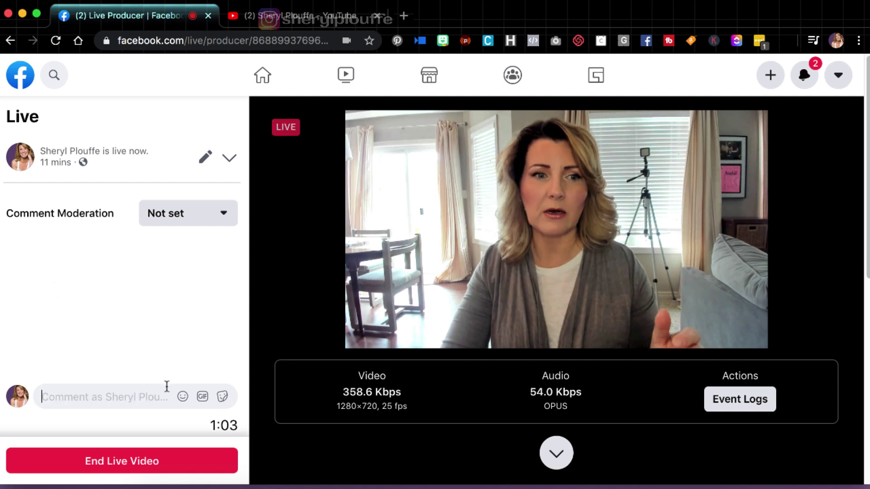
type("dfdkfdkfjdfd")
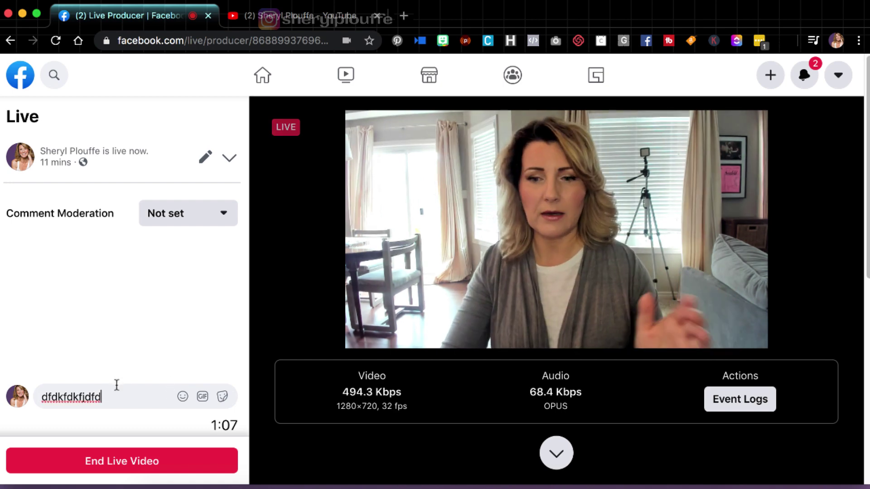
key("Return")
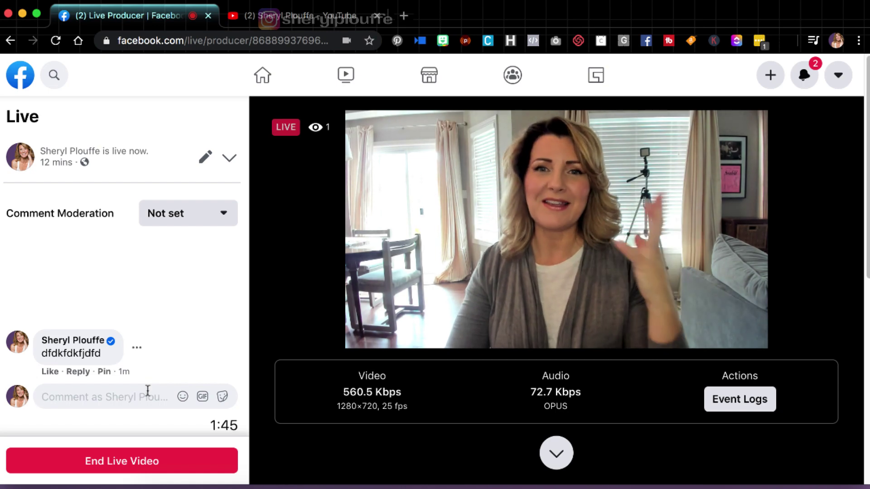
Step: End the live video and confirm, bringing up the Post Live dashboard
left_click(132, 462)
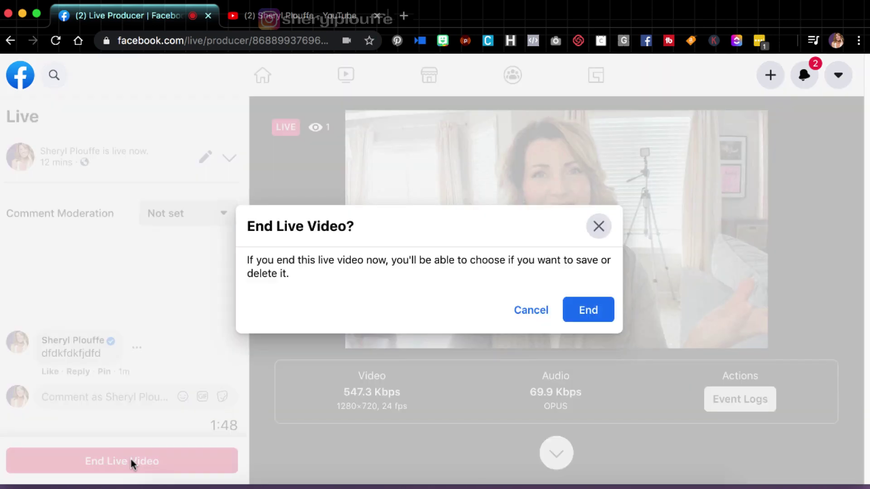
left_click(576, 309)
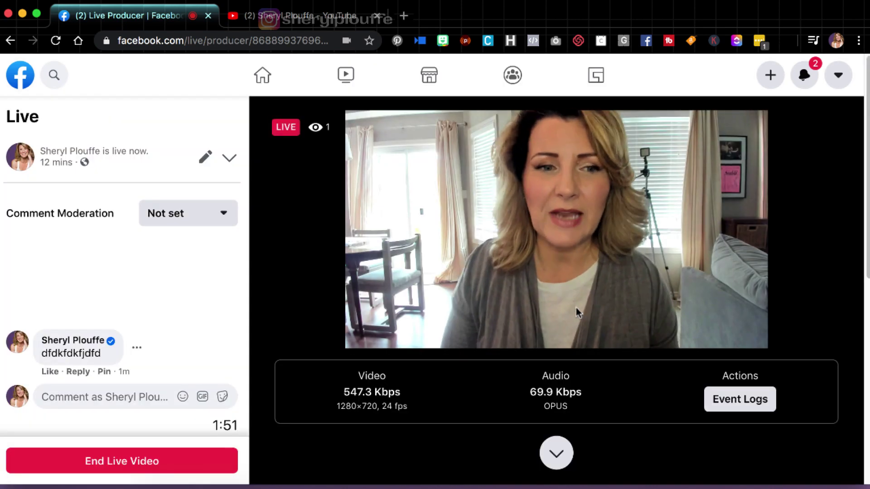
scroll(576, 310, "down", 4)
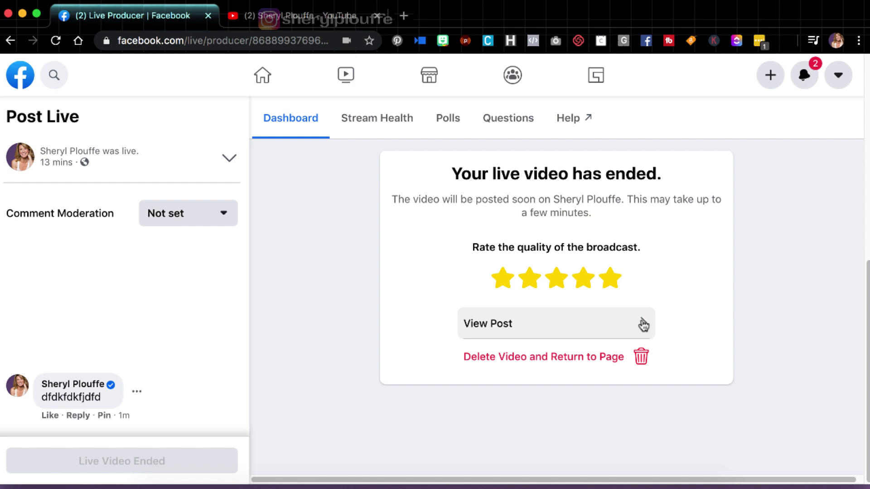
Step: View the ended video's post, pause the replay, and check it on the Page feed
left_click(643, 324)
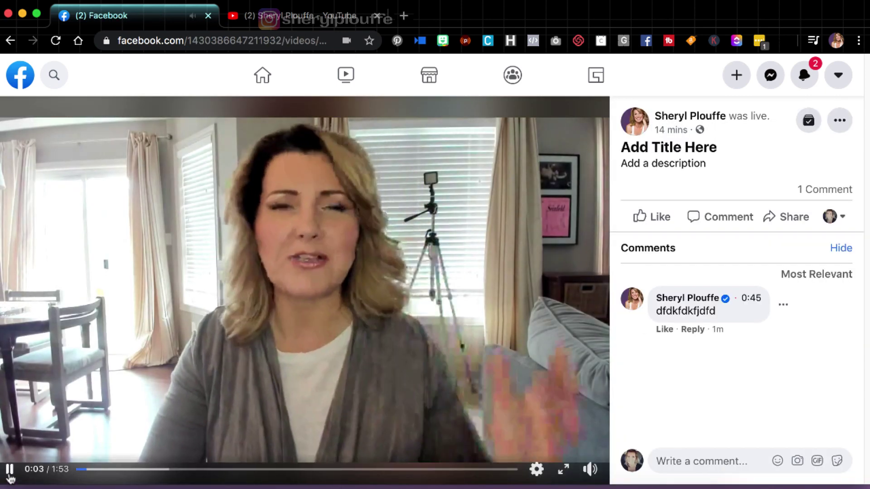
left_click(10, 470)
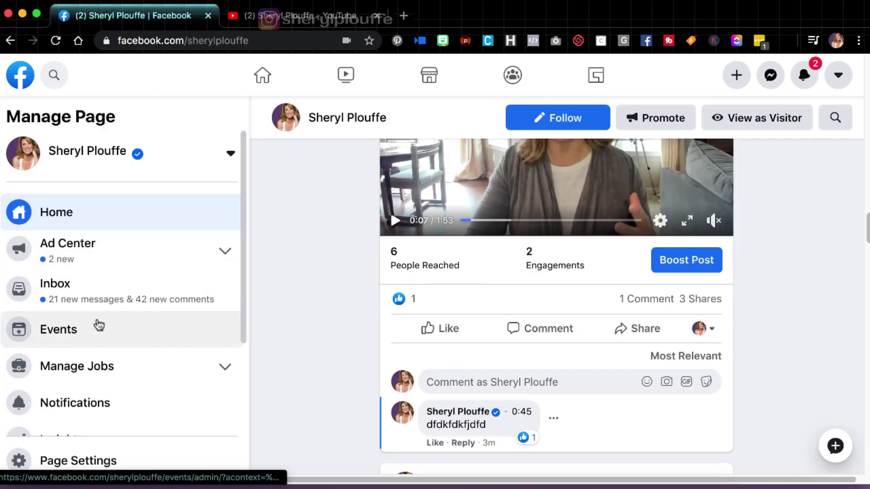
scroll(98, 324, "down", 2)
scroll(98, 325, "up", 2)
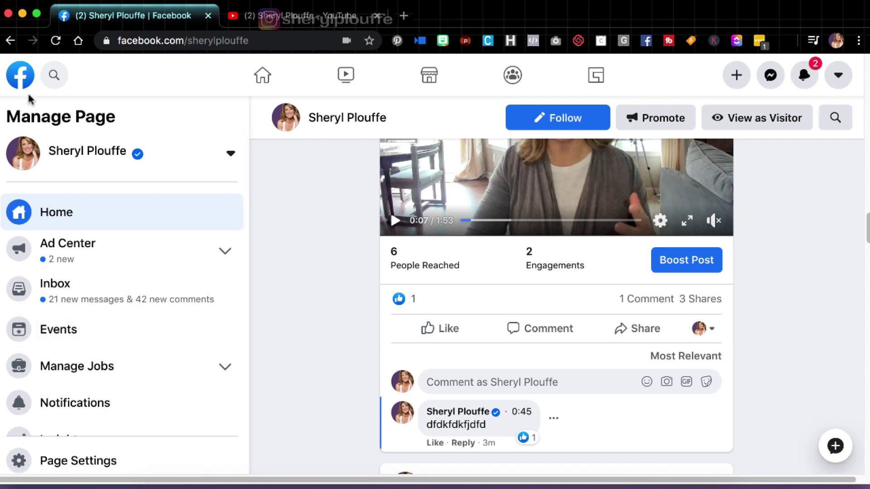
Step: Go from the home feed through See More and Groups to The 7-Day Video Challenge
left_click(21, 78)
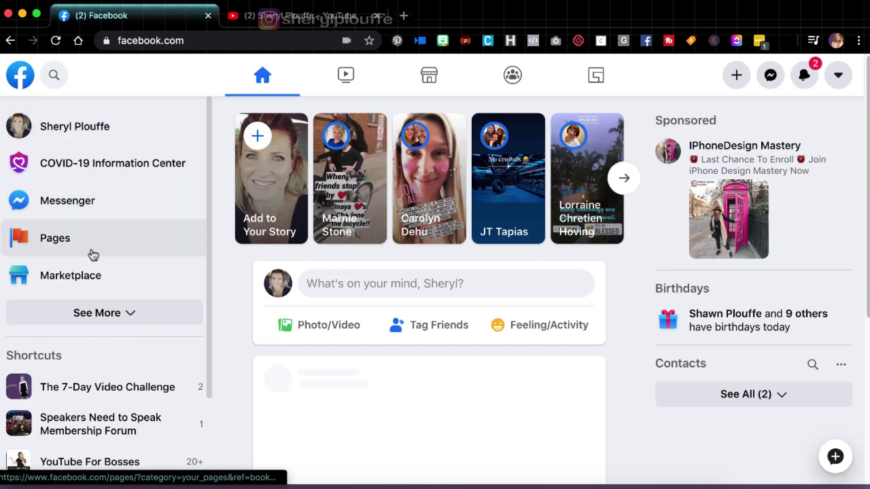
left_click(104, 312)
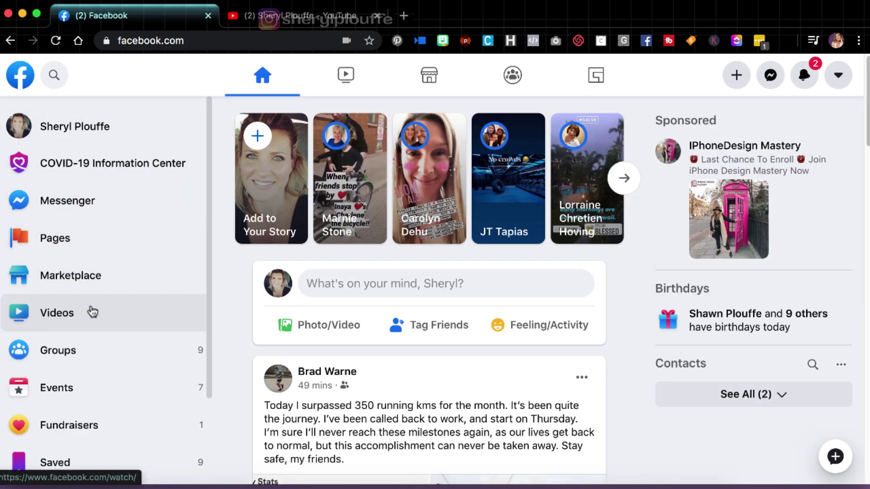
left_click(70, 354)
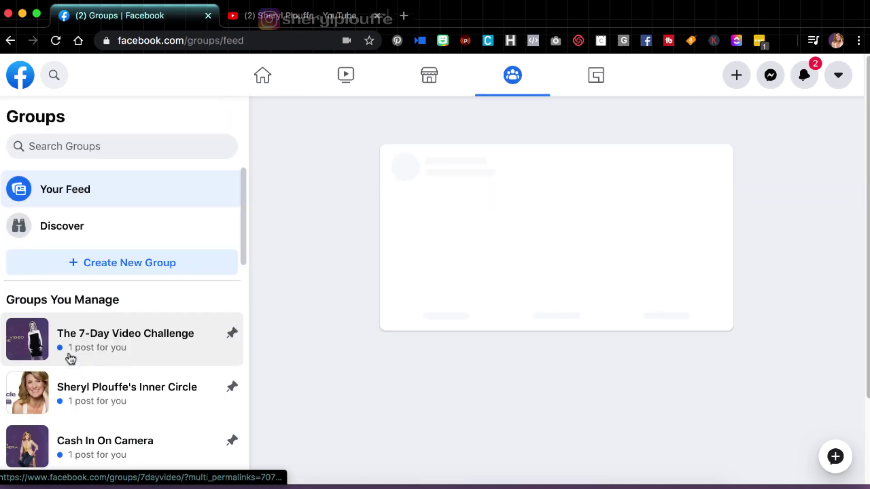
left_click(116, 345)
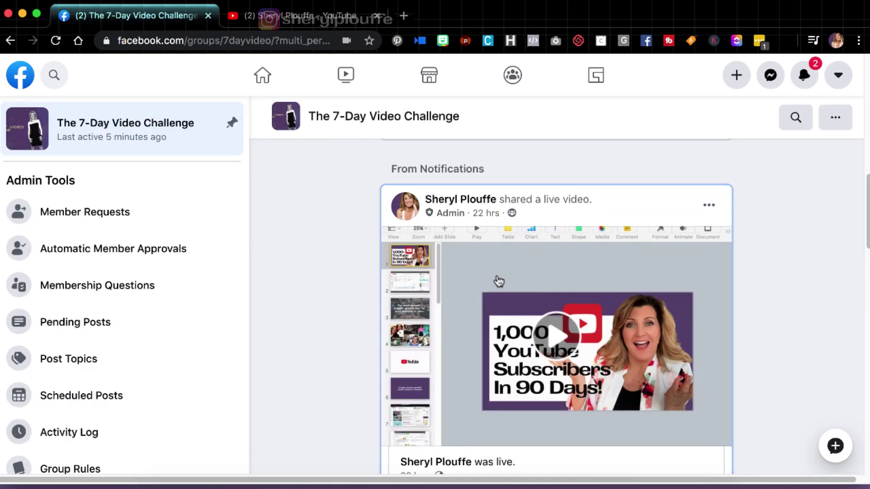
Step: Scroll the group feed to locate the New Activity live-video post
scroll(559, 283, "up", 10)
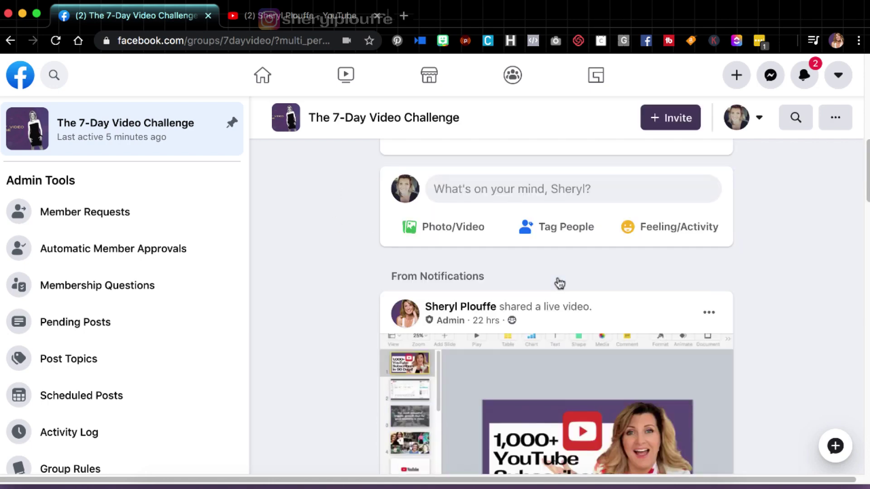
scroll(558, 276, "down", 10)
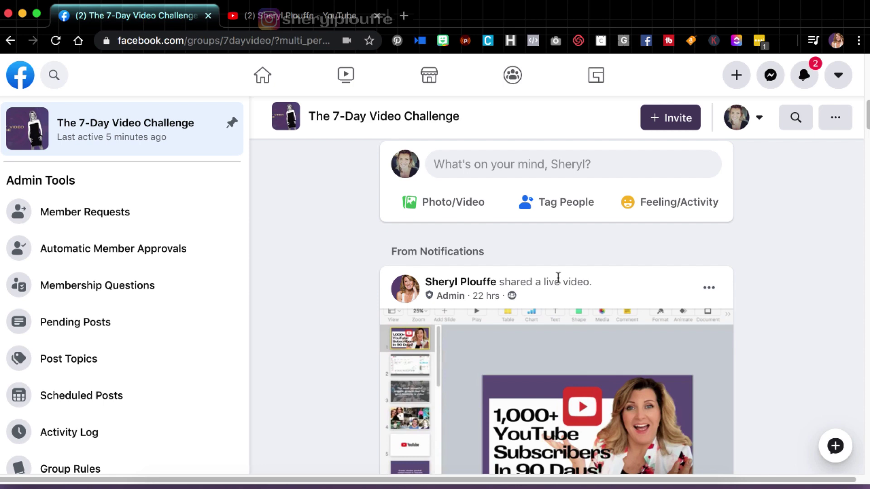
scroll(558, 277, "down", 10)
scroll(559, 283, "down", 8)
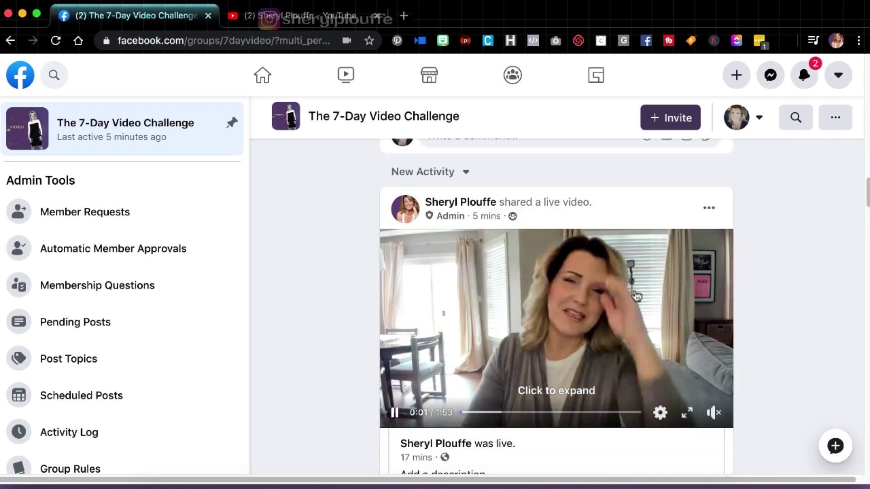
scroll(590, 323, "down", 2)
scroll(591, 322, "up", 1)
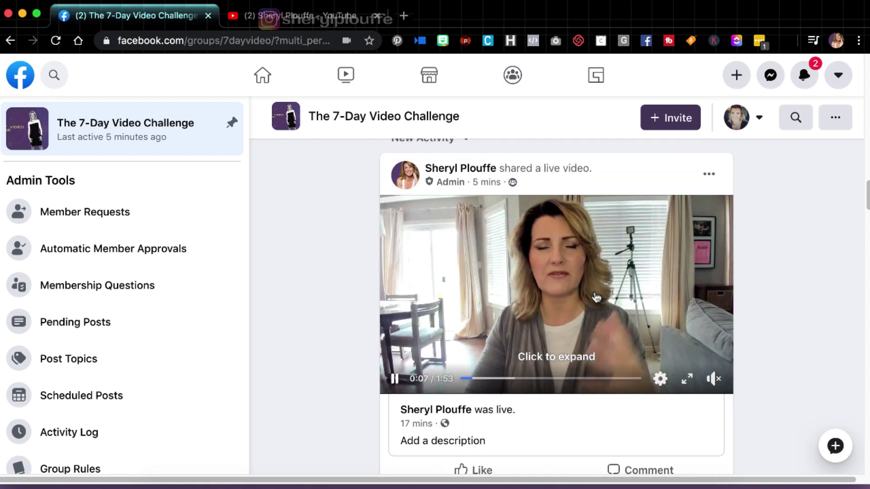
right_click(10, 40)
left_click(267, 242)
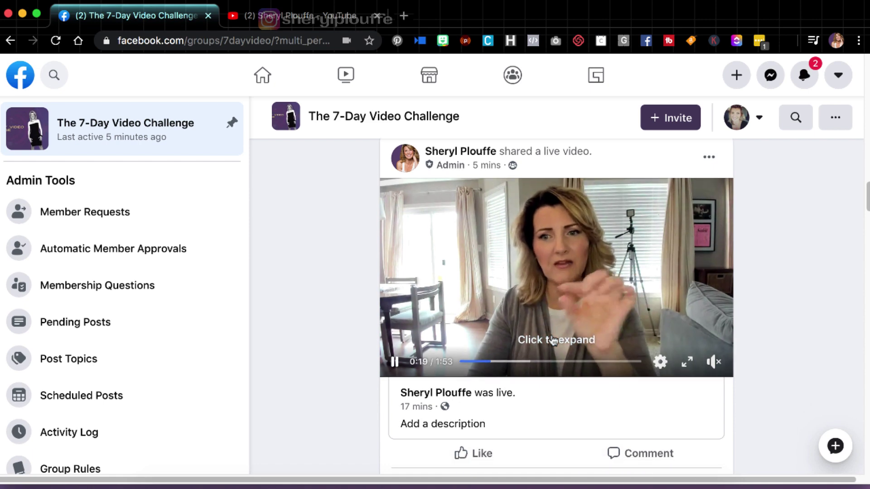
scroll(553, 340, "down", 1)
scroll(553, 339, "up", 5)
scroll(551, 335, "up", 10)
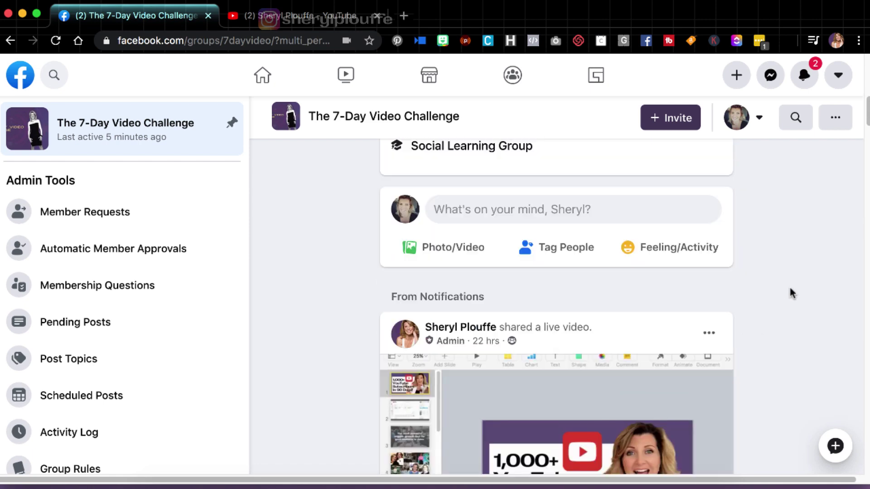
scroll(790, 290, "up", 6)
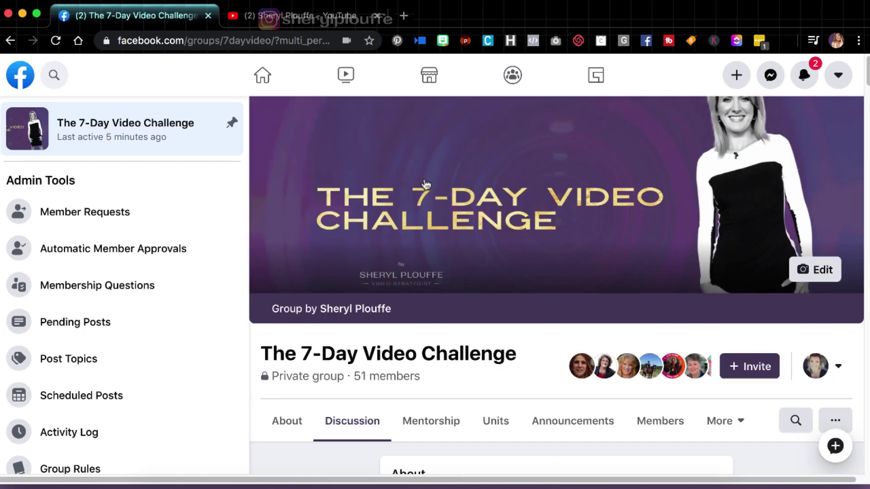